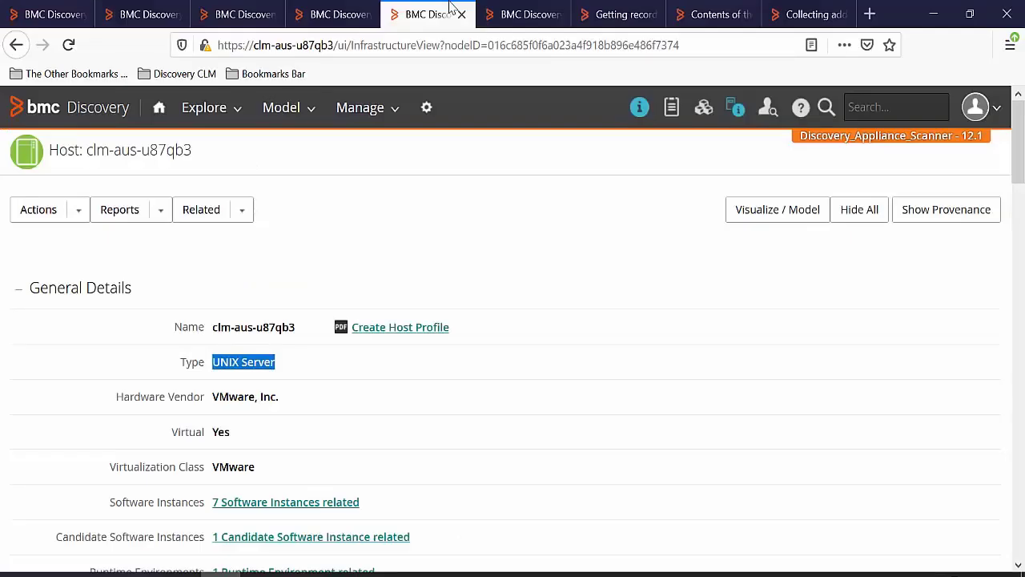
Check the UNIX Server host value, then view the addm_test_cisco3750 Cisco Systems switch page
left_click(456, 363)
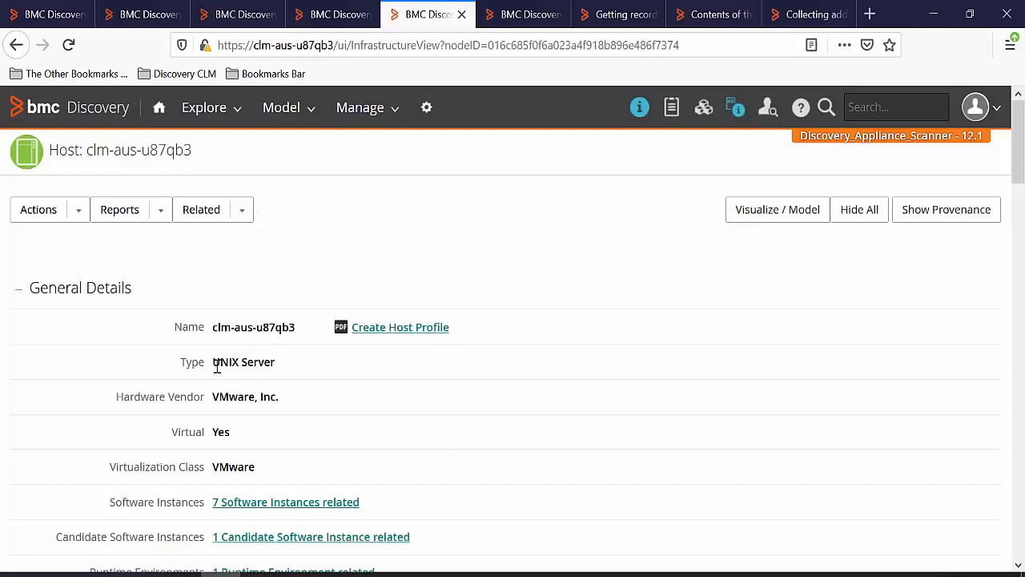
triple_click(258, 362)
key("ctrl+Page_Up")
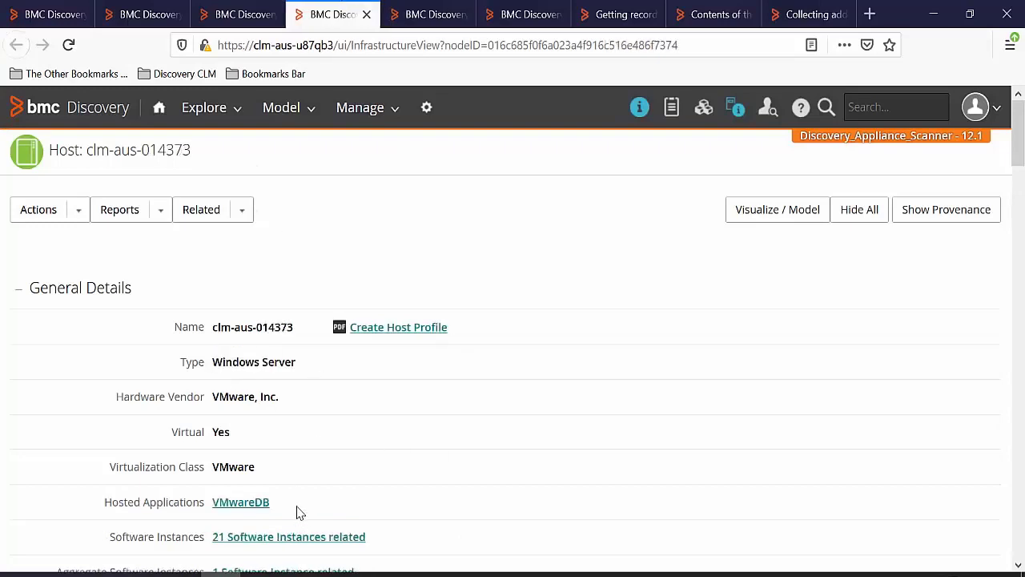
key("ctrl+Page_Down")
key("ctrl+Page_Down")
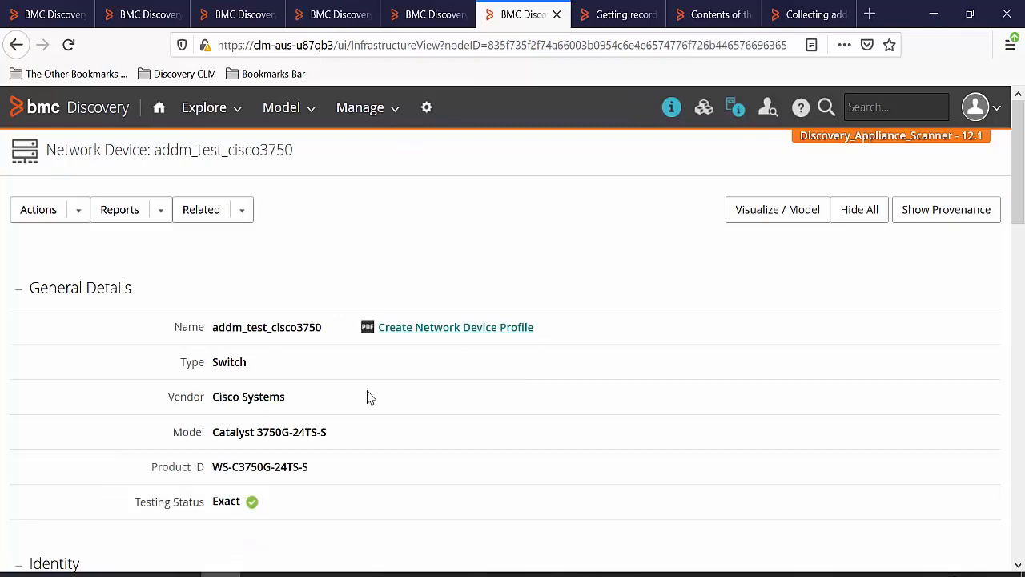
triple_click(251, 403)
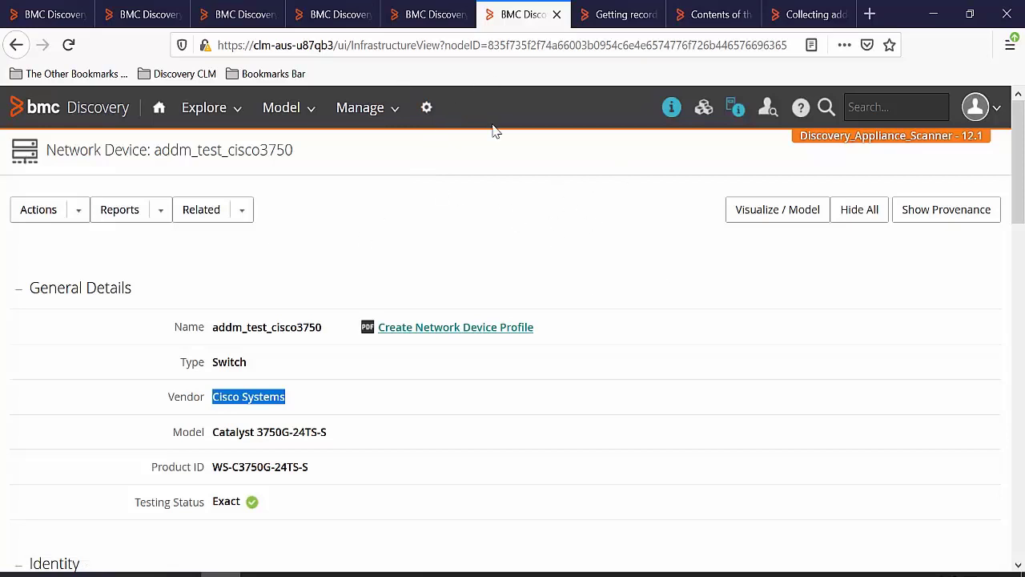
In Discovery Configuration, change Recording mode from Off to Record and apply it
left_click(427, 110)
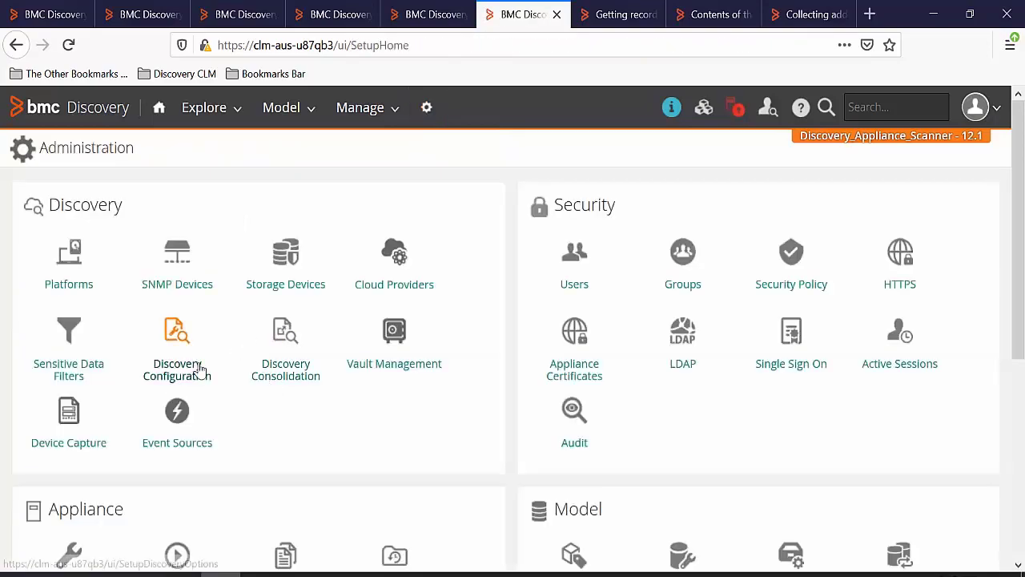
left_click(201, 370)
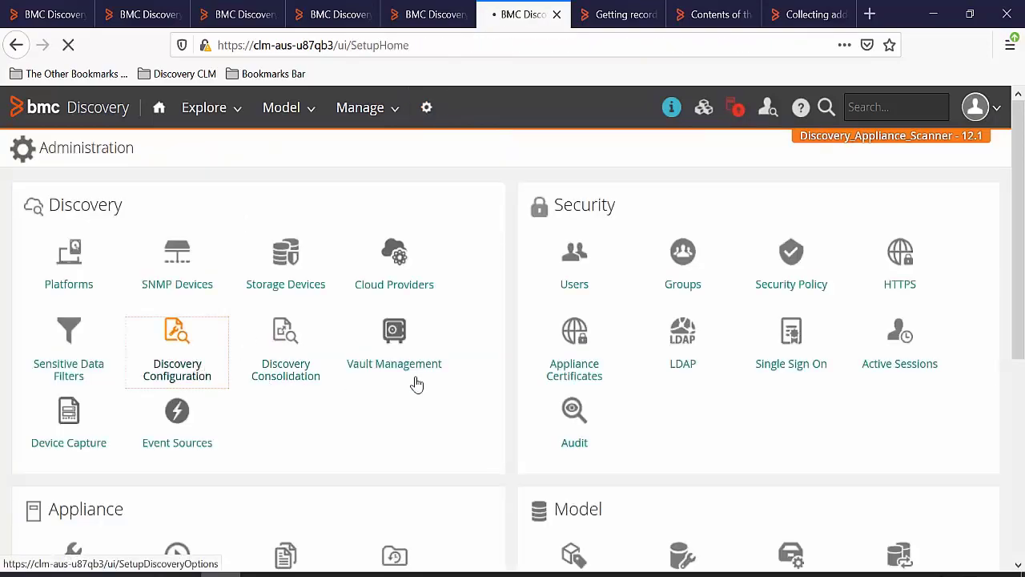
left_click_drag(1017, 132, 1007, 536)
left_click_drag(119, 218, 284, 222)
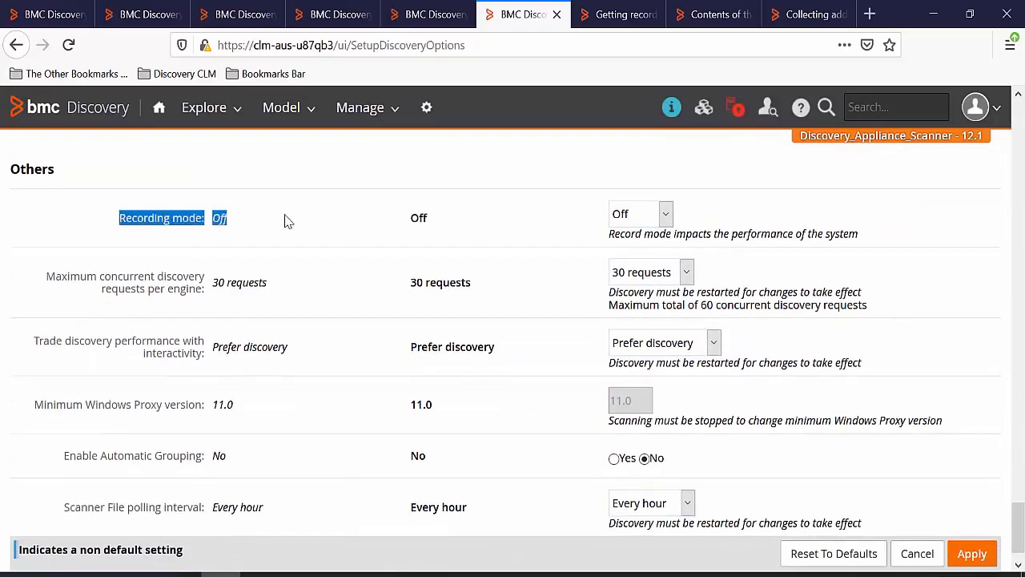
left_click_drag(401, 222, 493, 222)
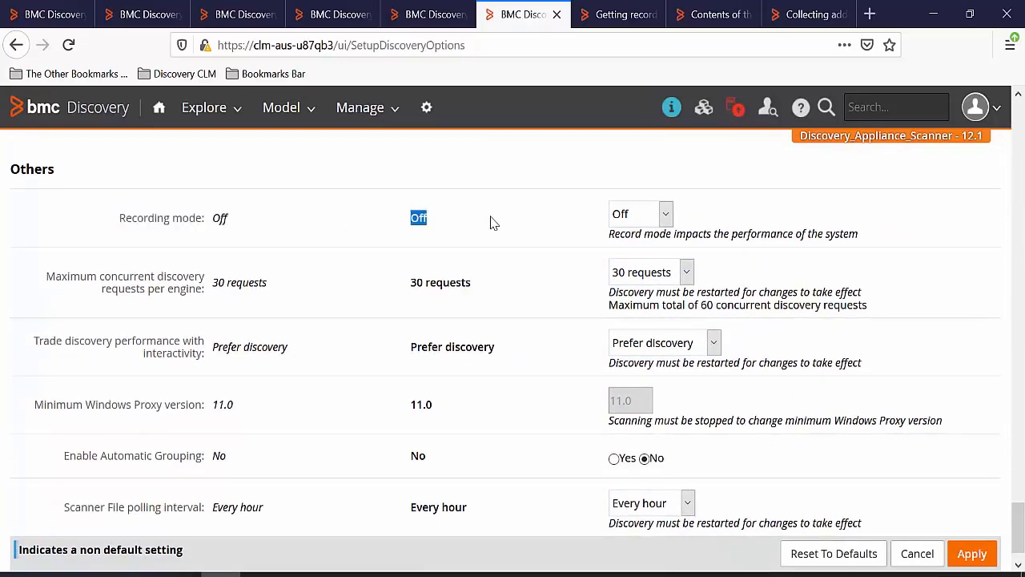
left_click(631, 214)
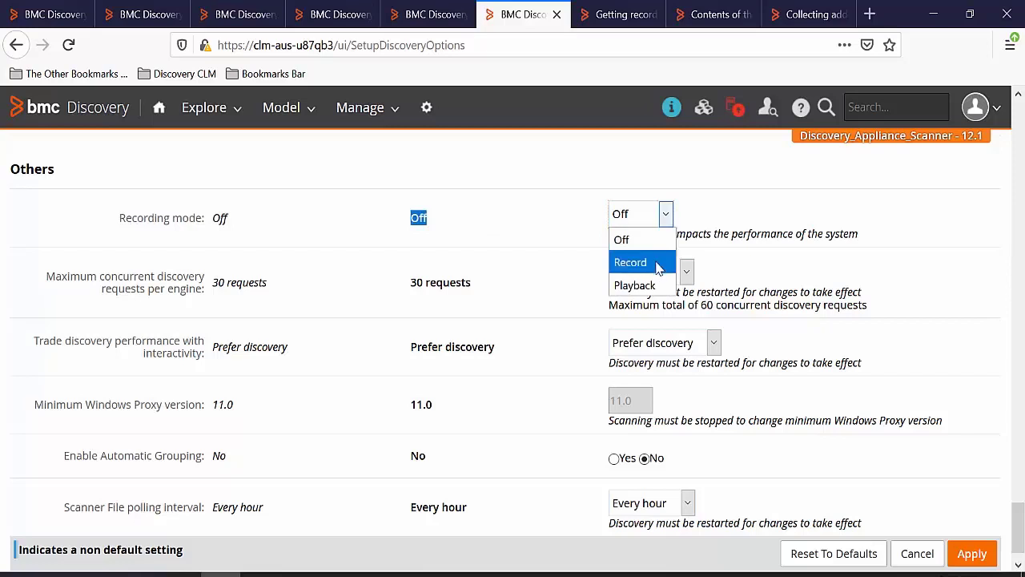
left_click(653, 261)
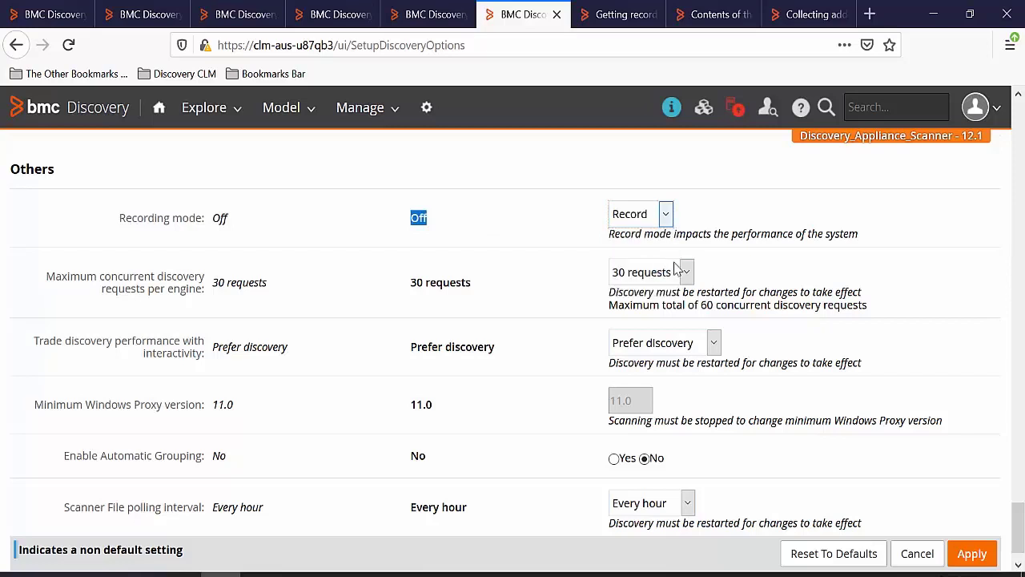
left_click(979, 556)
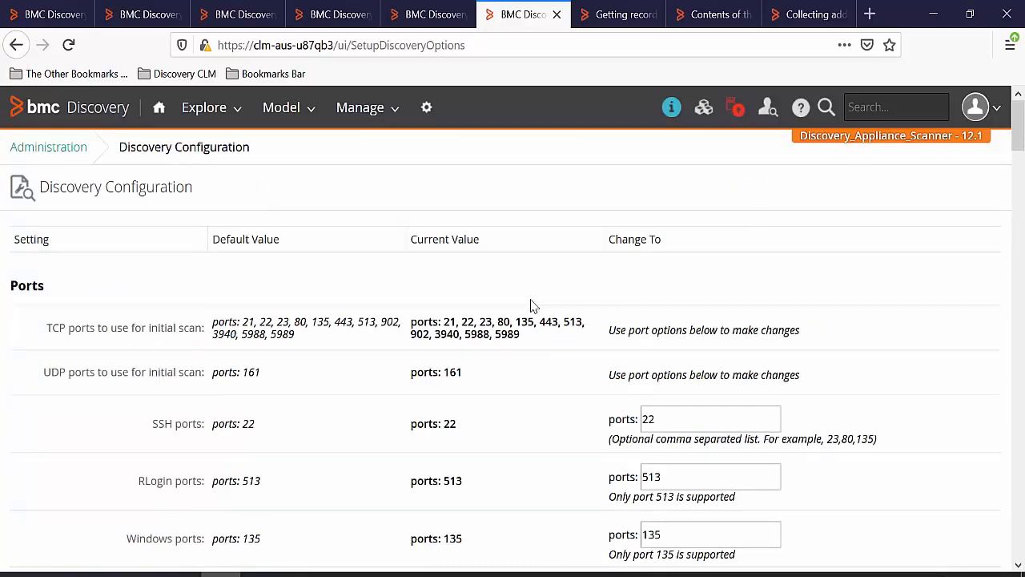
Go from Administration to the Logs page and review the Info logging levels per service group
left_click(51, 152)
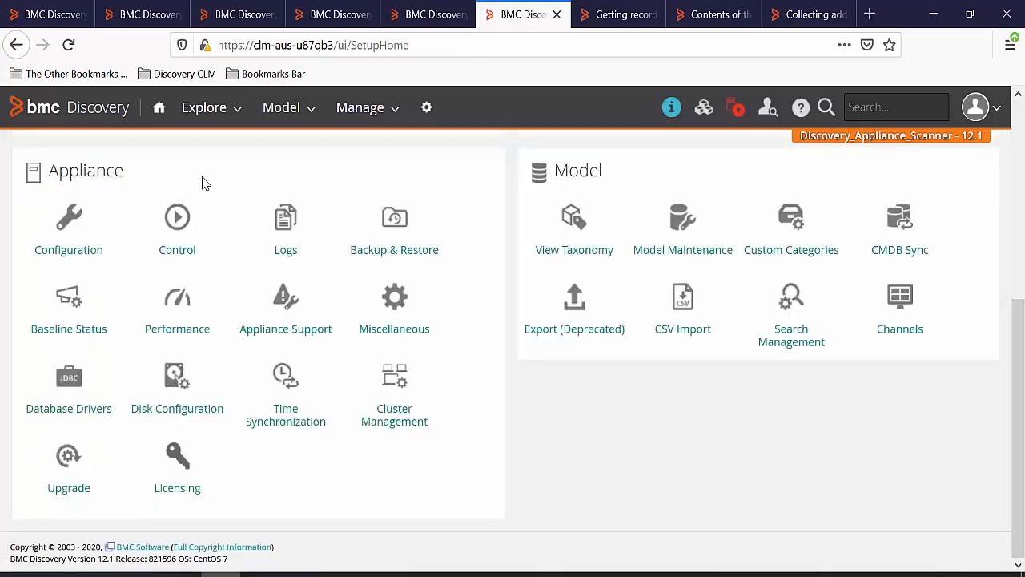
left_click(280, 230)
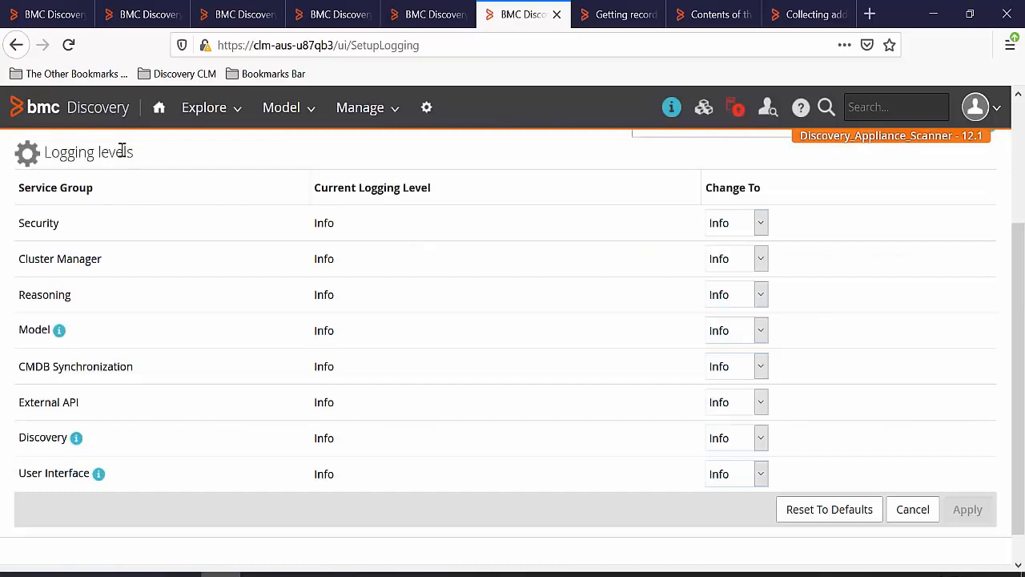
left_click_drag(121, 152, 24, 152)
left_click_drag(24, 187, 148, 198)
left_click(448, 295)
triple_click(75, 370)
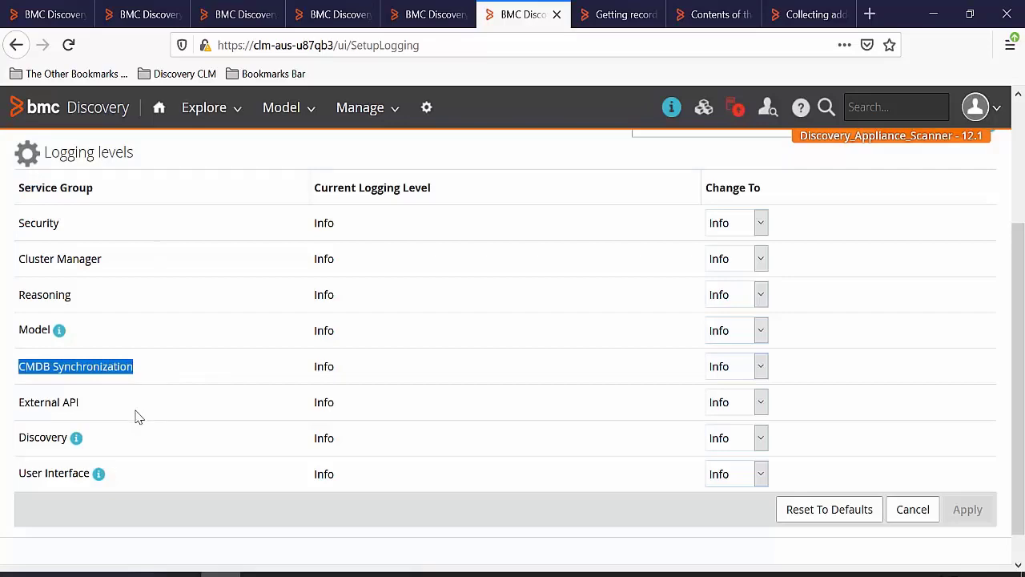
Read the Cluster Manager and Discovery log descriptions in the 'Collecting additional data' docs
left_click(801, 14)
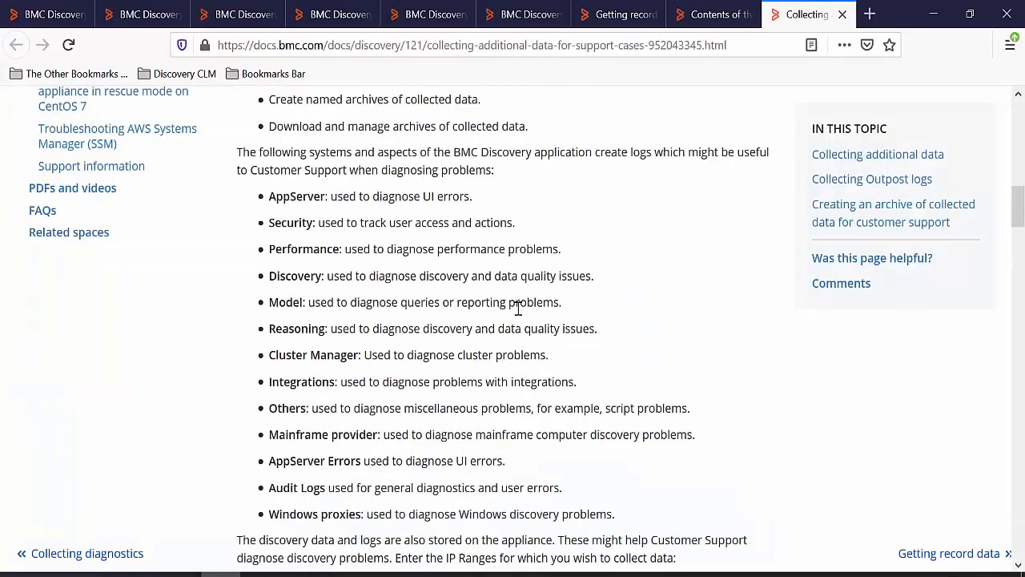
left_click_drag(269, 357, 590, 365)
left_click(497, 374)
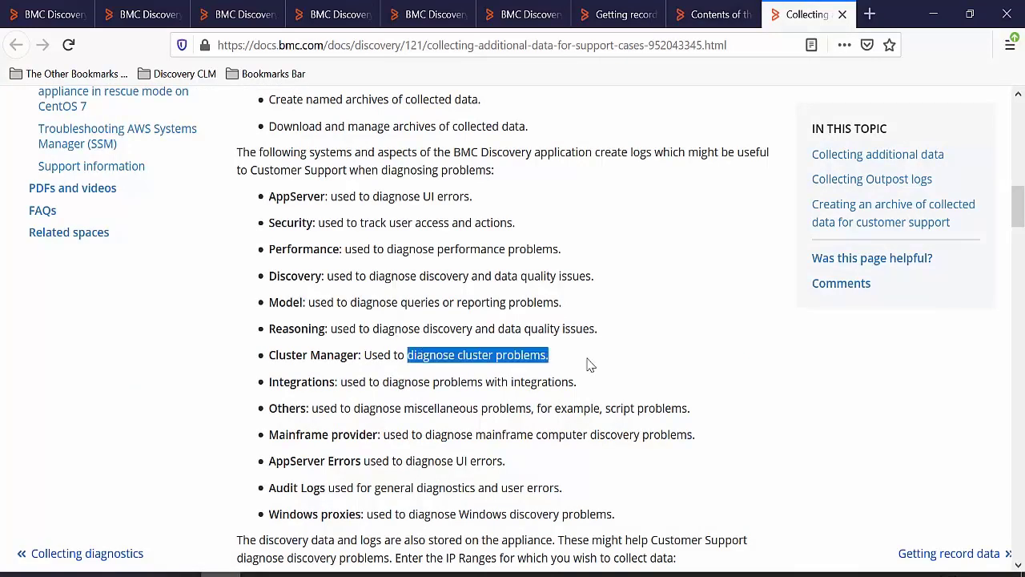
left_click_drag(287, 278, 333, 279)
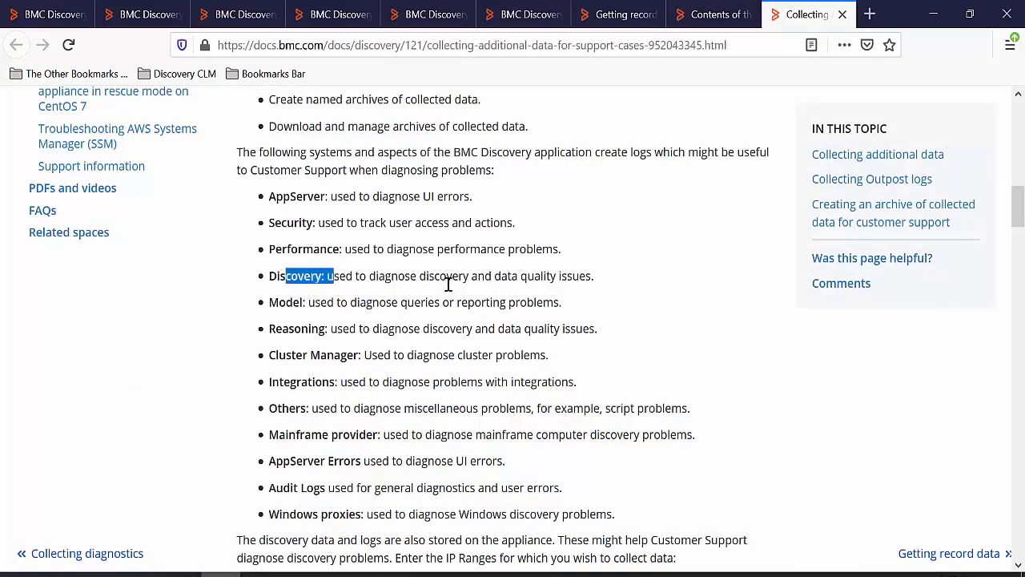
left_click_drag(423, 275, 646, 323)
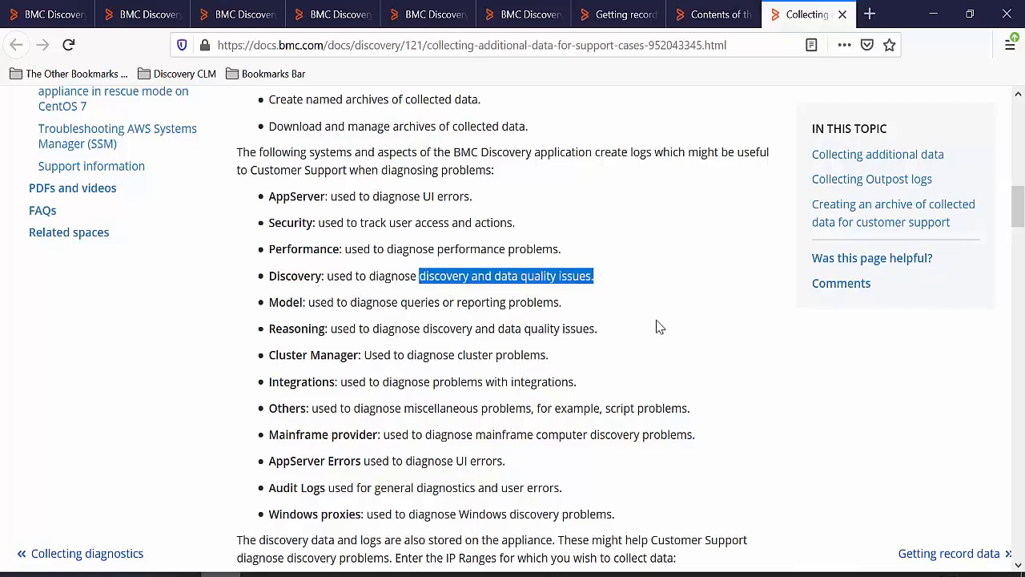
scroll(658, 326, "down", 1)
scroll(658, 327, "down", 3)
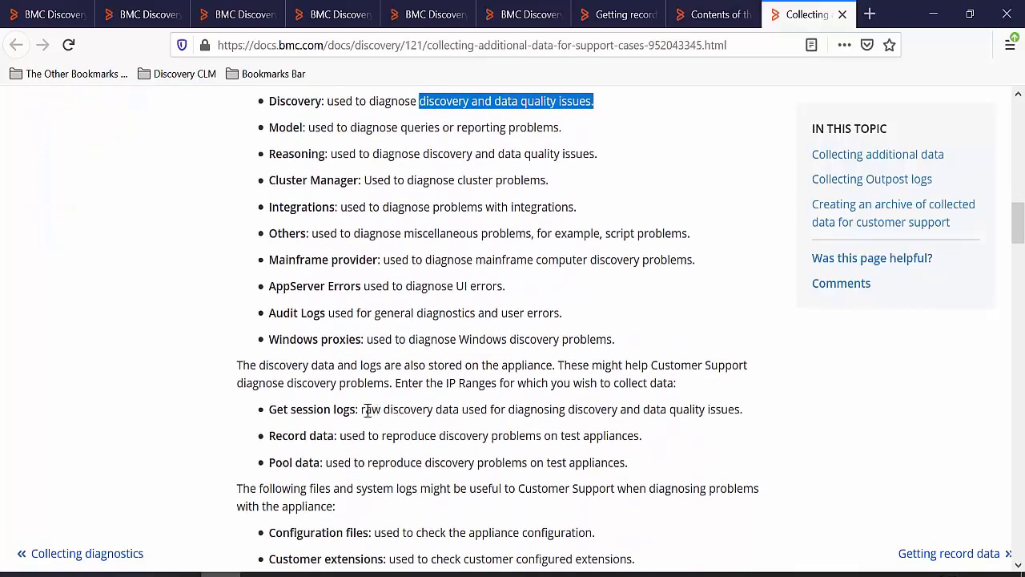
Read the Get session logs, Record data and Pool data entries
left_click_drag(362, 410, 469, 409)
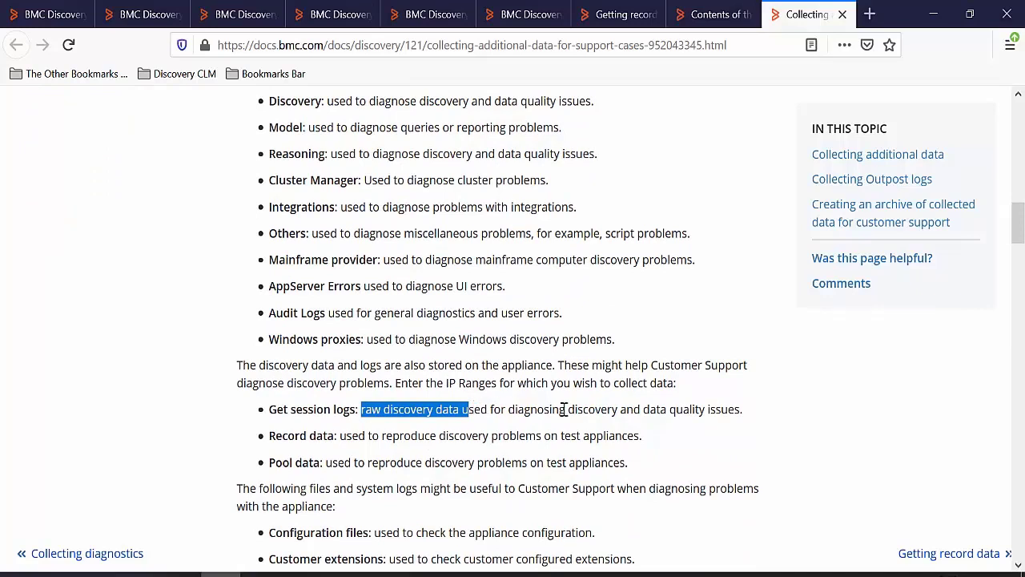
left_click_drag(595, 409, 740, 409)
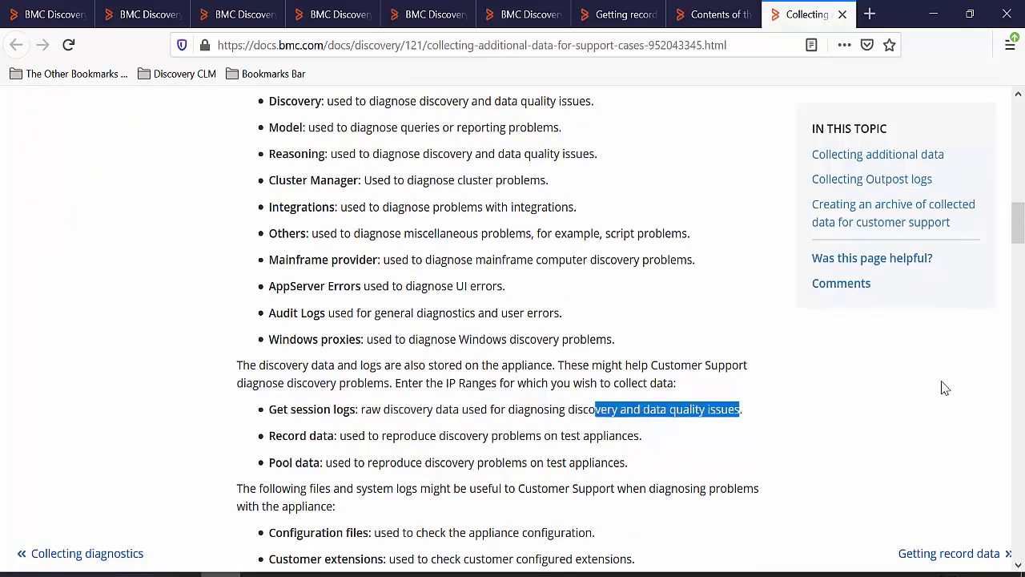
left_click(372, 470)
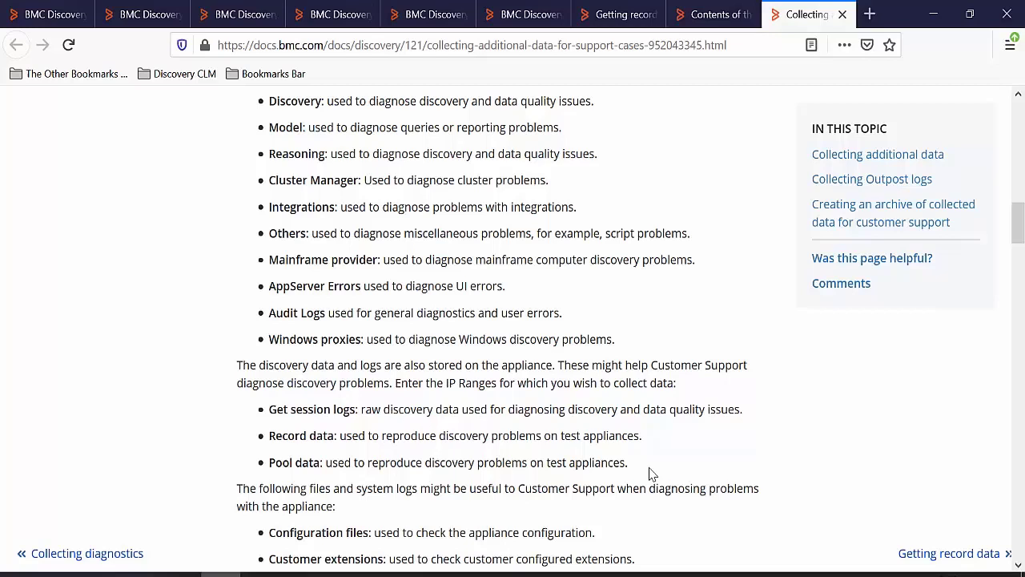
left_click_drag(660, 470, 213, 438)
left_click(213, 440)
Check the Discovery log heading in 'Contents of the logs', then return to BMC Discovery
key("ctrl+shift+Tab")
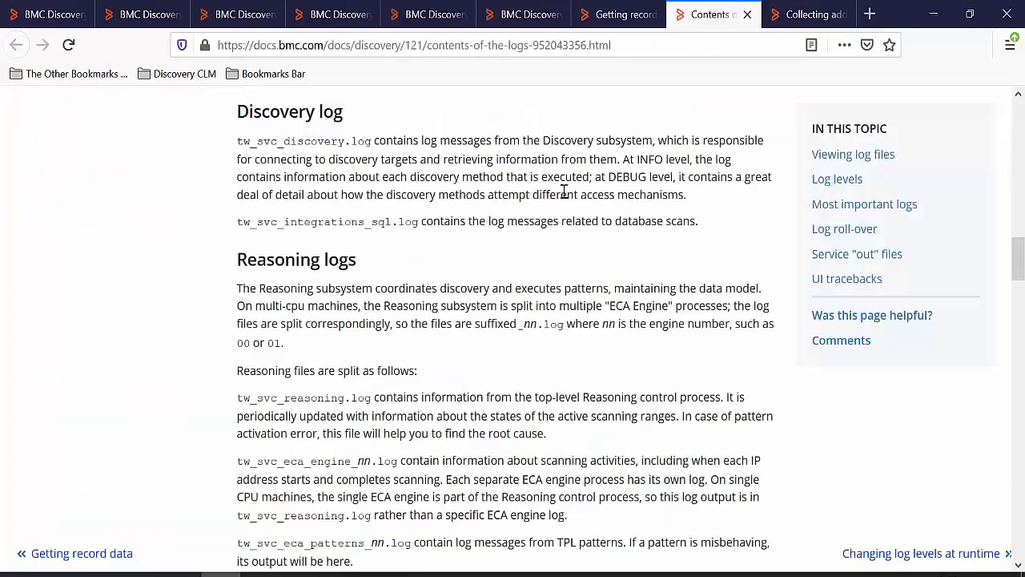
left_click_drag(222, 113, 377, 119)
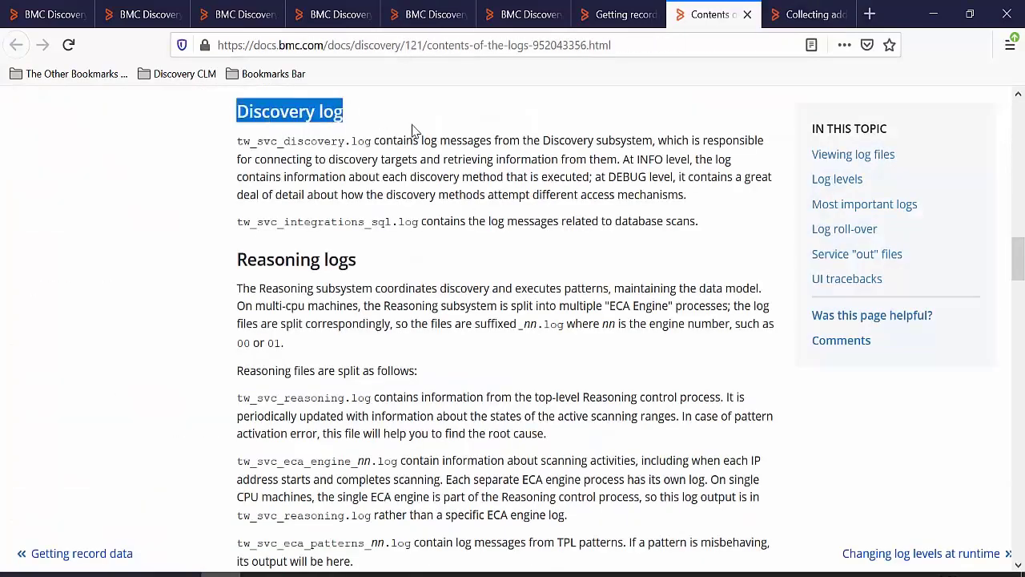
left_click(516, 136)
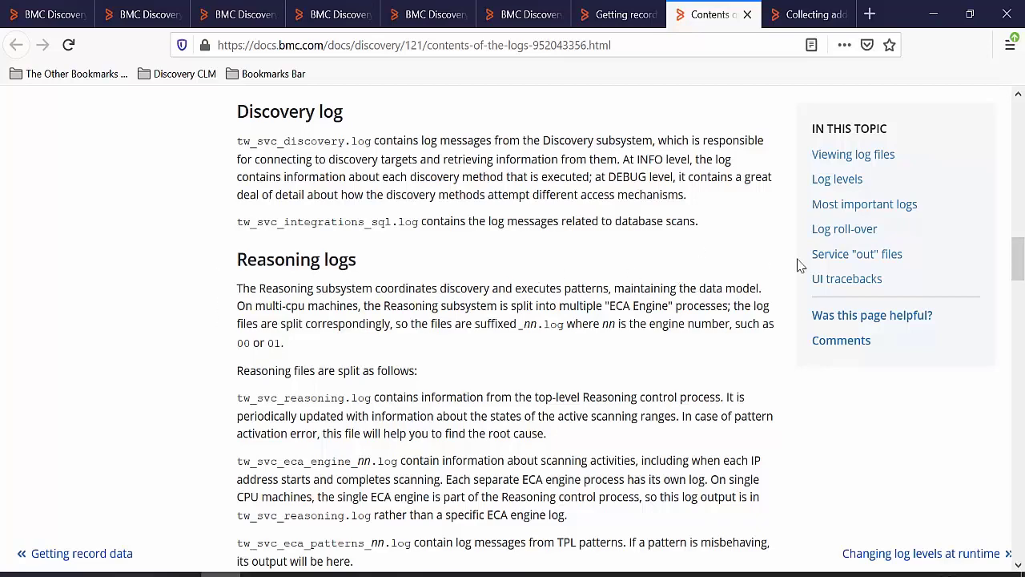
left_click(521, 14)
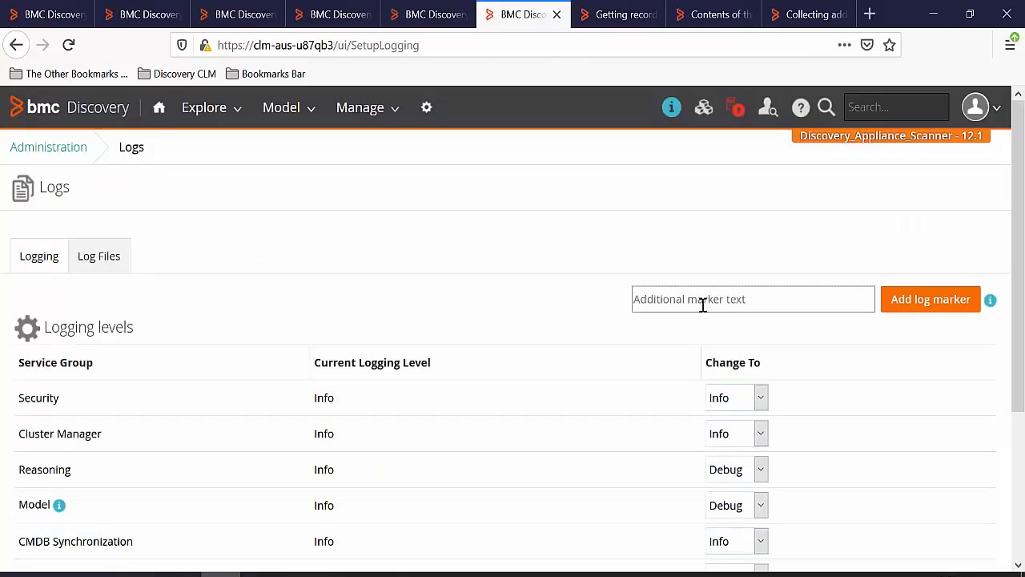
Add a log marker with the text TEST to the appliance logs
type("TEST34")
left_click(928, 311)
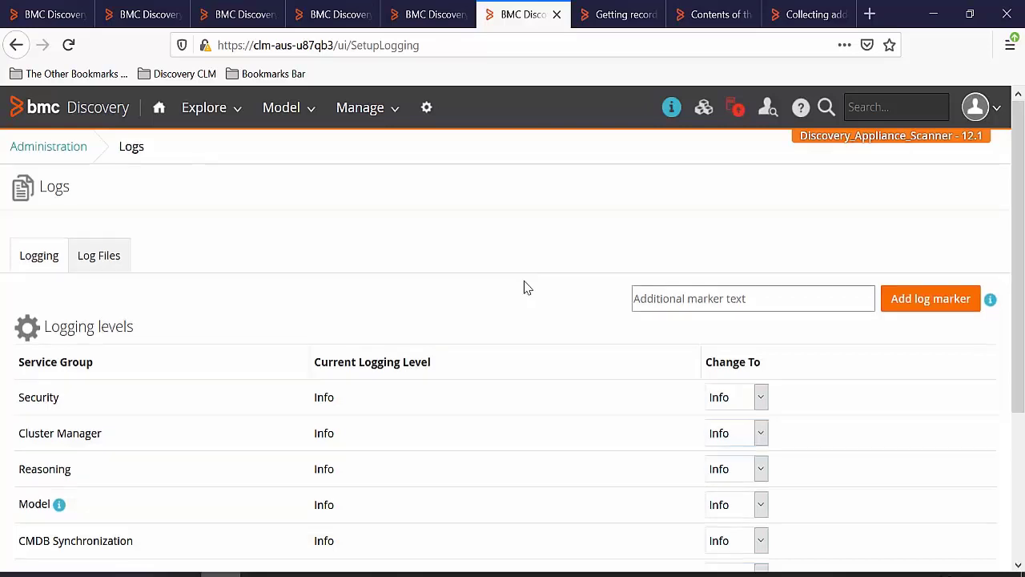
Change Reasoning, Model and Discovery logging to Debug, apply, and accept the warning
scroll(524, 286, "down", 3)
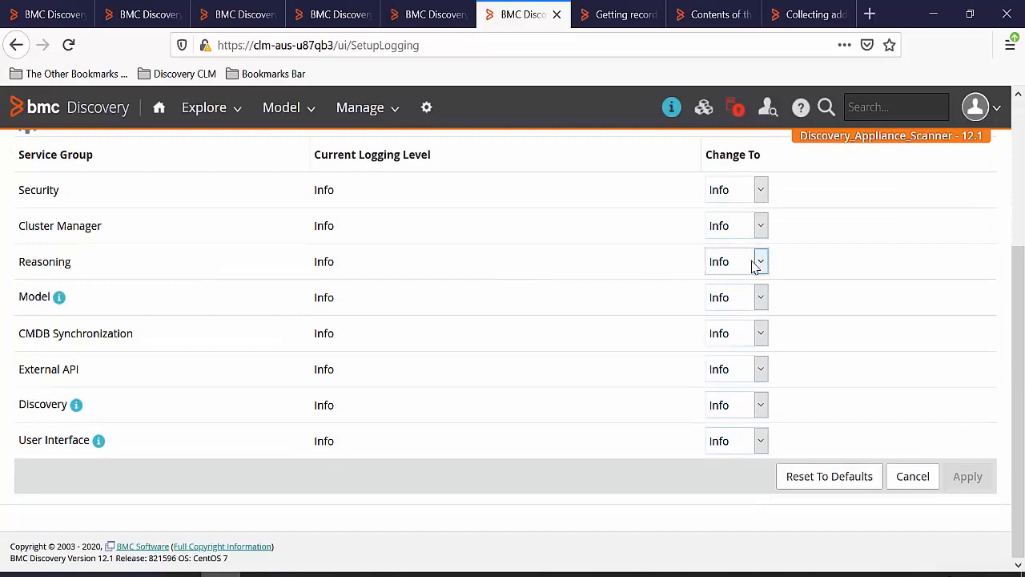
left_click(757, 263)
left_click(725, 286)
left_click(743, 305)
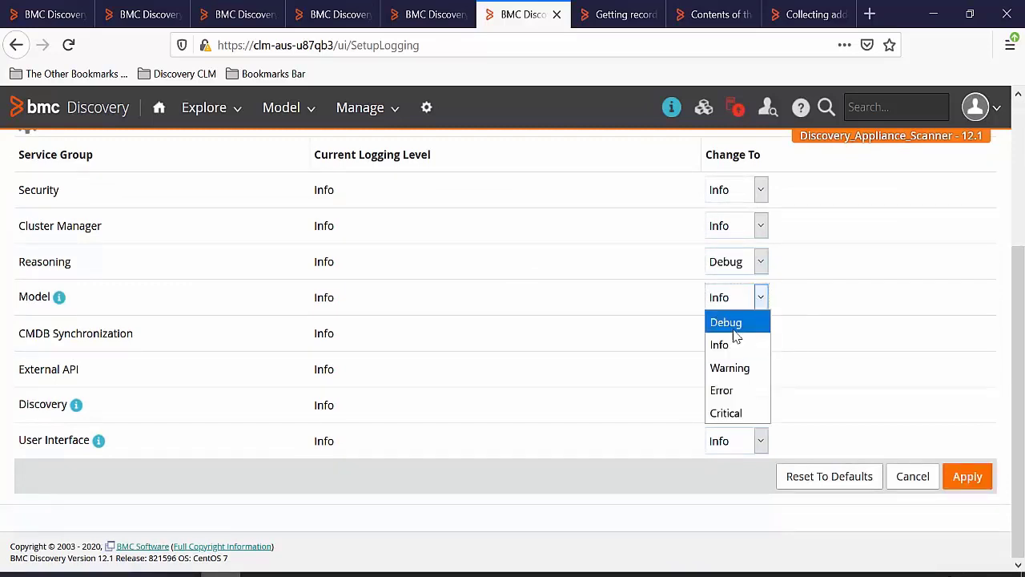
left_click(727, 321)
left_click(720, 410)
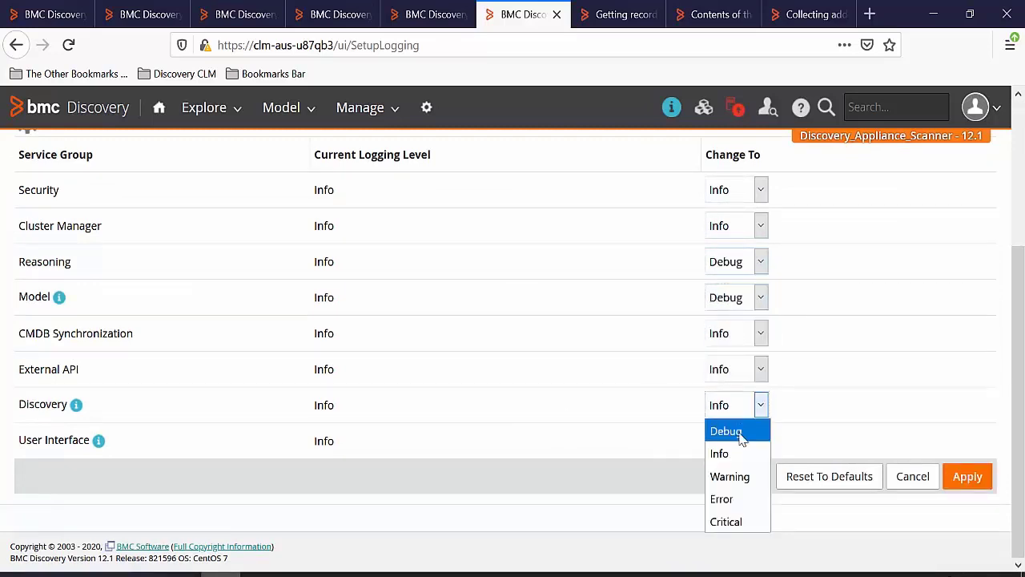
left_click(730, 428)
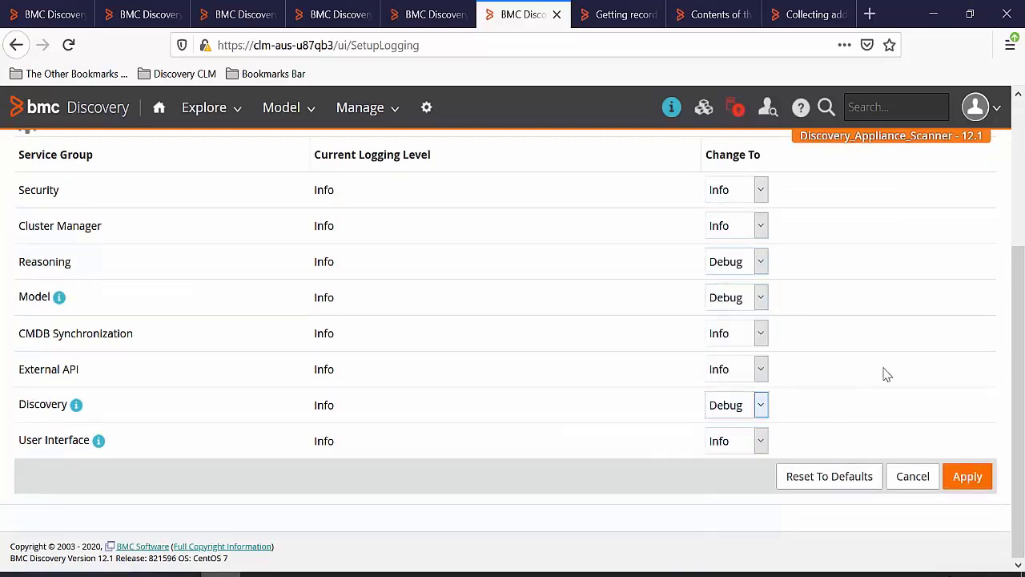
left_click(967, 477)
left_click(556, 319)
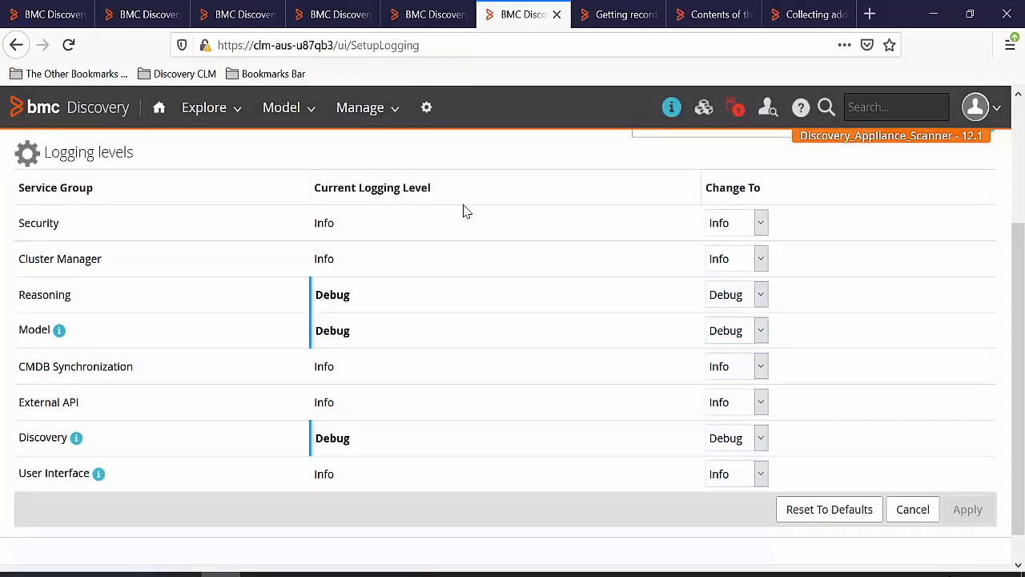
Open the LAB proxy's settings from Outposts & Proxies > Windows Proxies
left_click(370, 107)
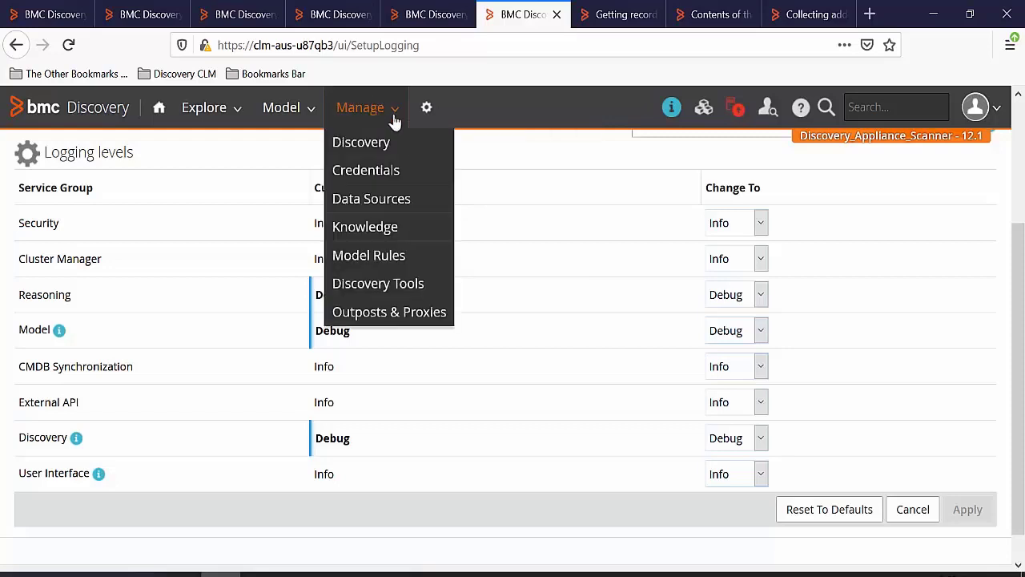
left_click(393, 317)
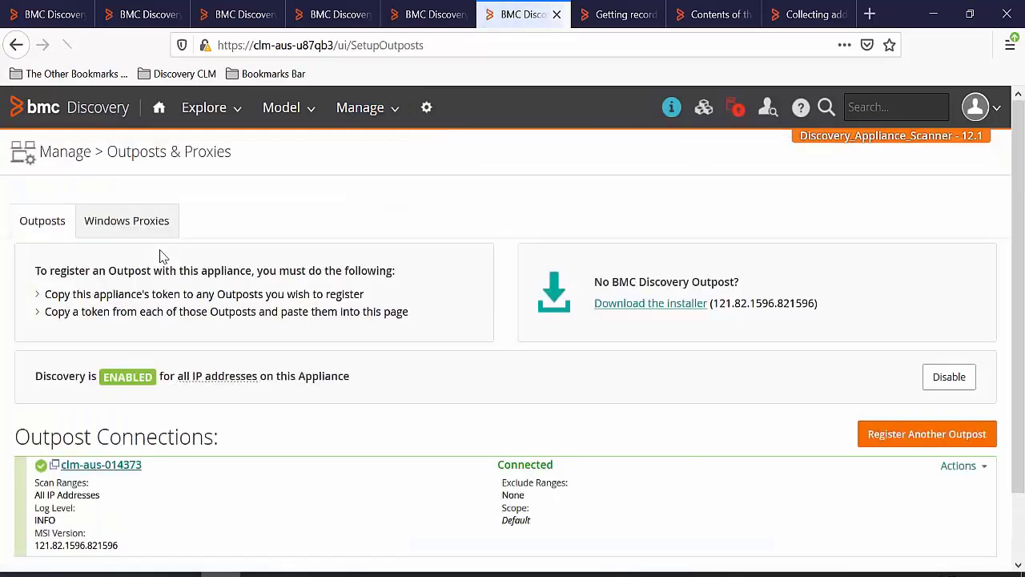
left_click(117, 222)
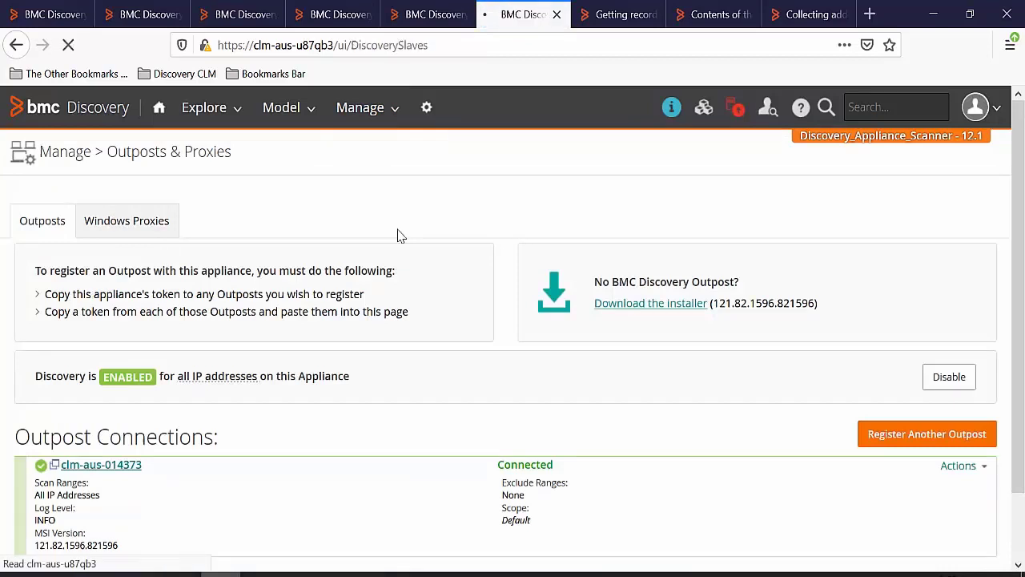
scroll(144, 432, "down", 1)
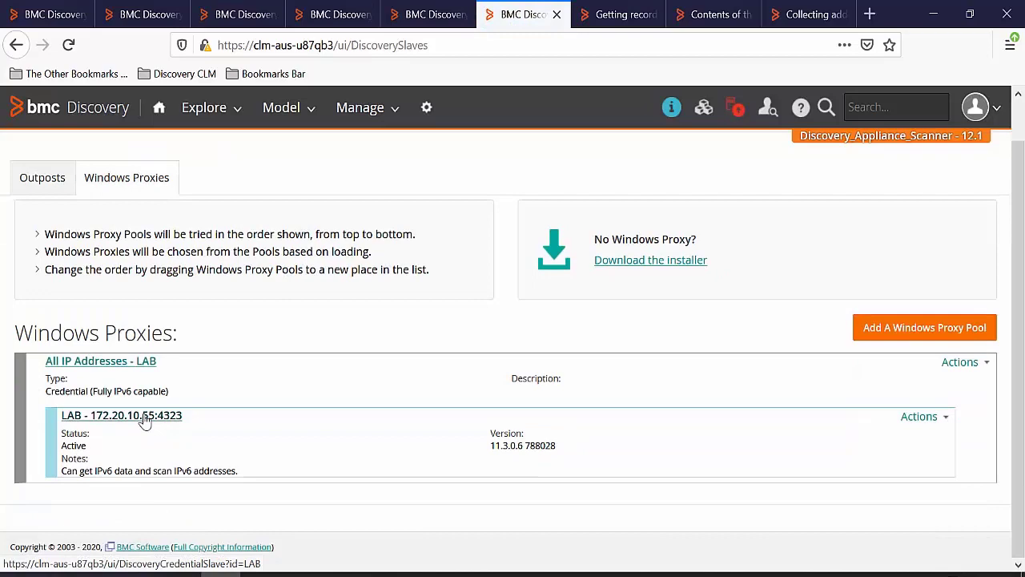
left_click(175, 416)
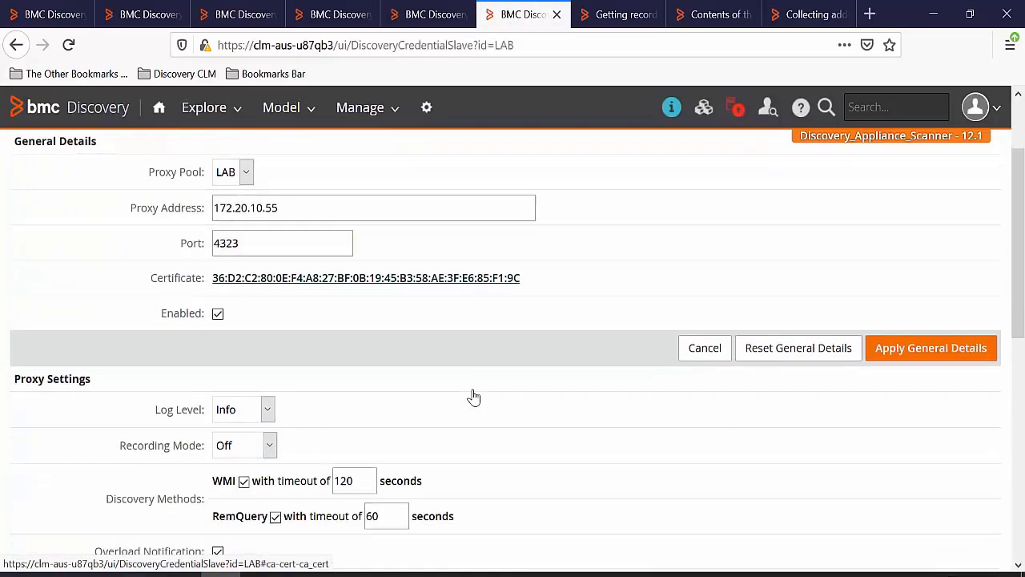
Set the LAB proxy to Debug log level and Record mode, and apply the settings
scroll(198, 269, "down", 3)
left_click(242, 260)
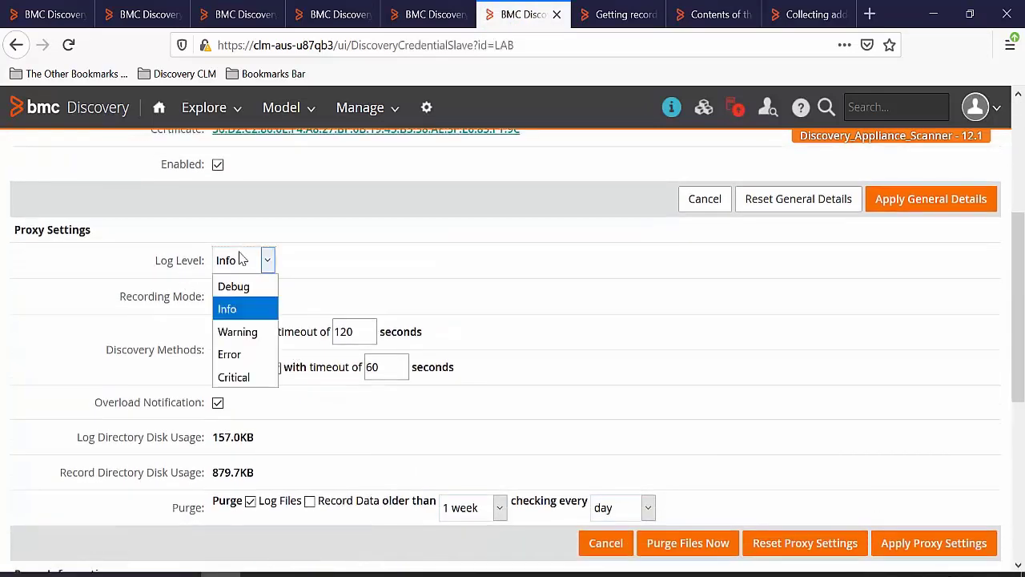
left_click(250, 298)
key("Up")
left_click(250, 298)
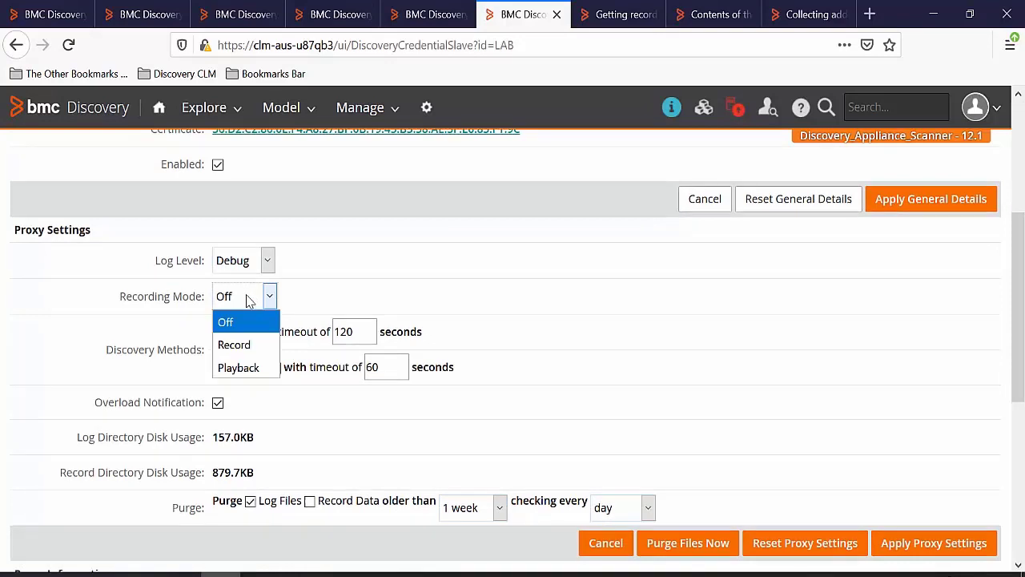
left_click(233, 349)
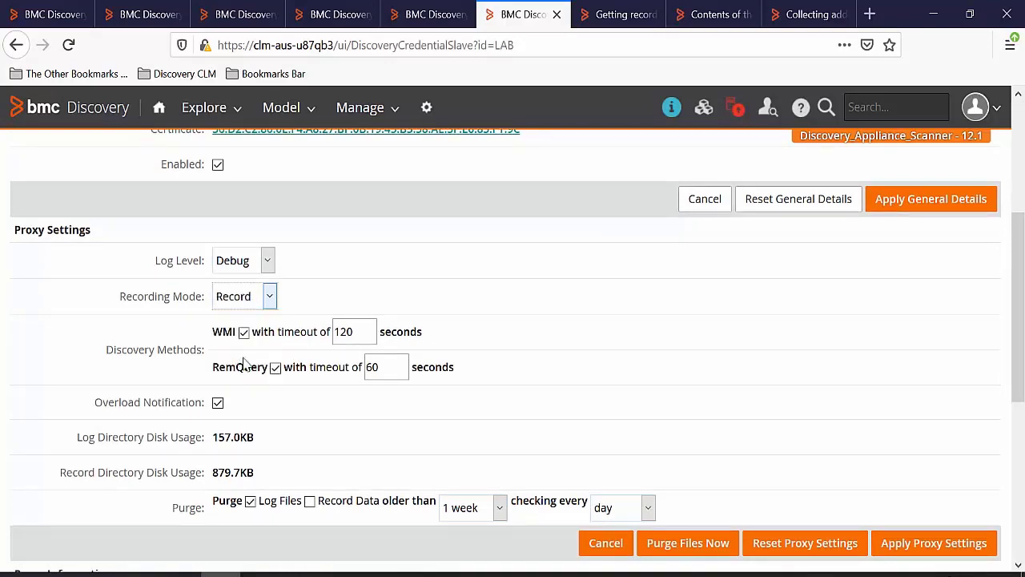
left_click(973, 551)
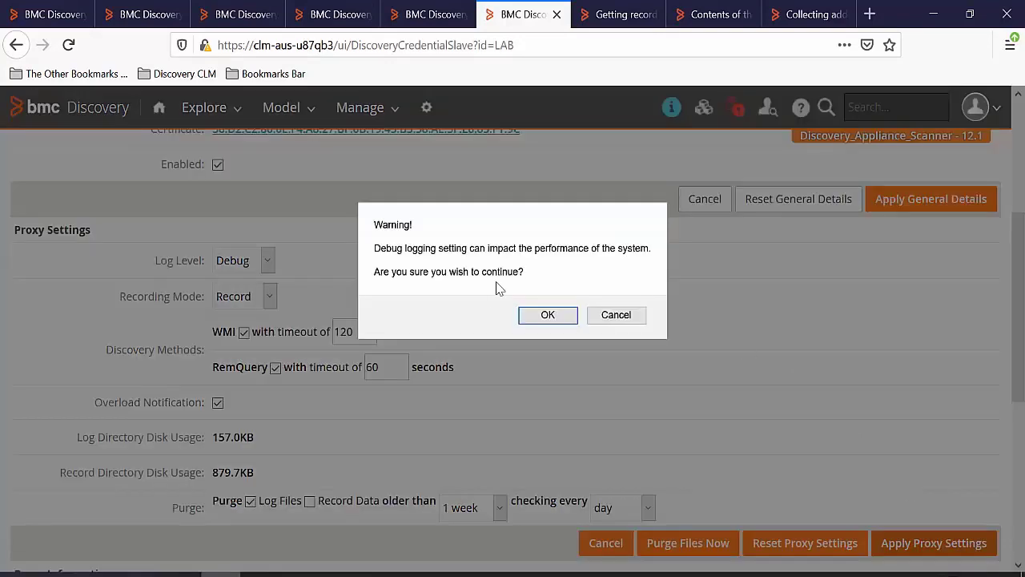
left_click(564, 319)
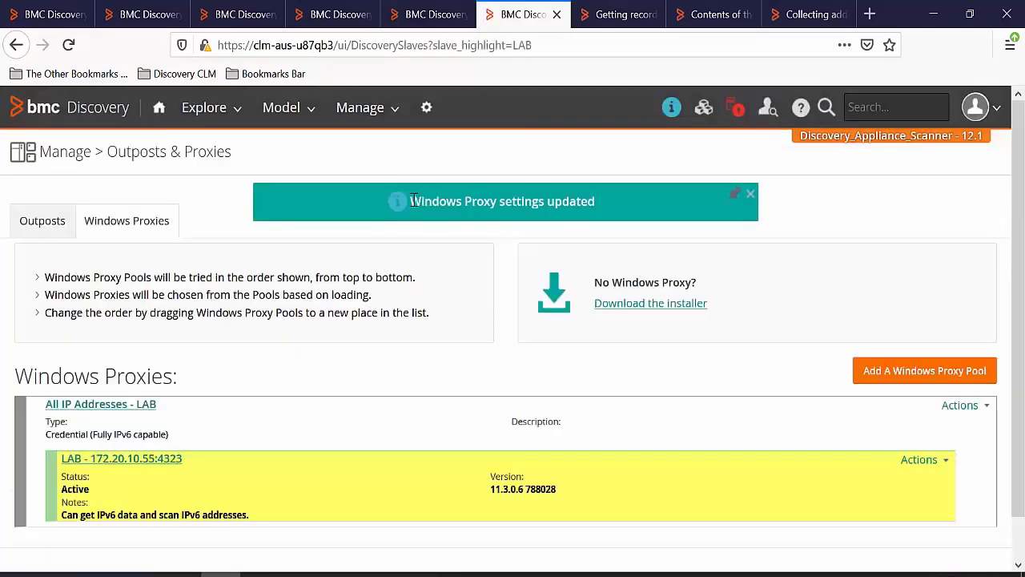
left_click_drag(410, 201, 651, 217)
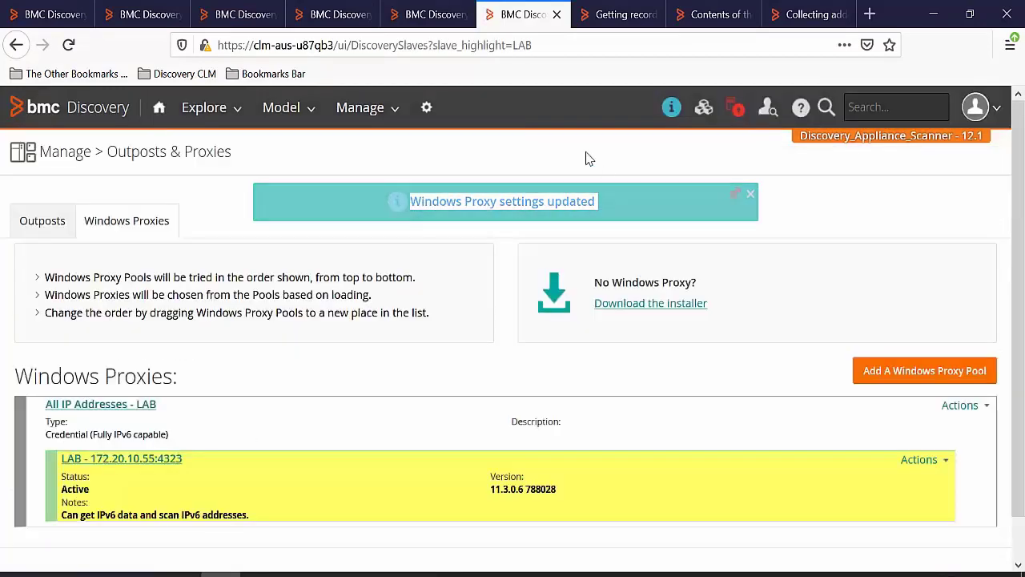
Go to the Discovery status page and confirm it shows RUNNING (RECORD)
left_click(355, 109)
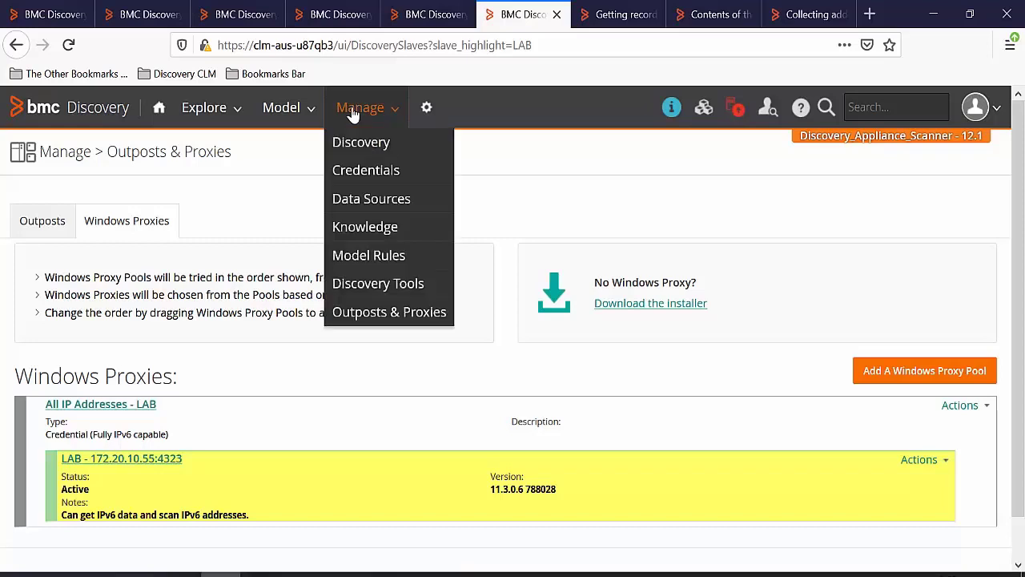
left_click(389, 154)
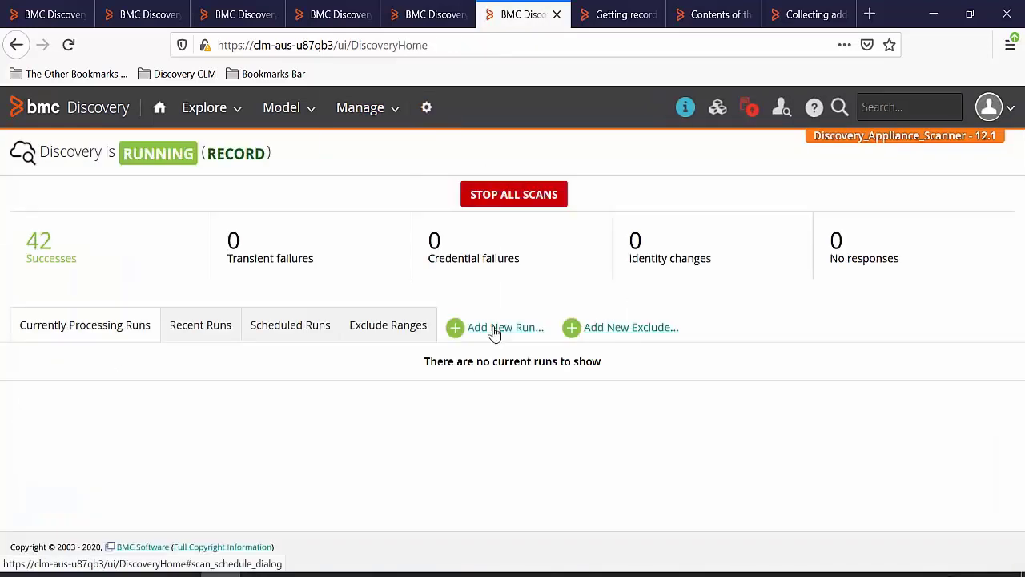
left_click_drag(202, 153, 284, 160)
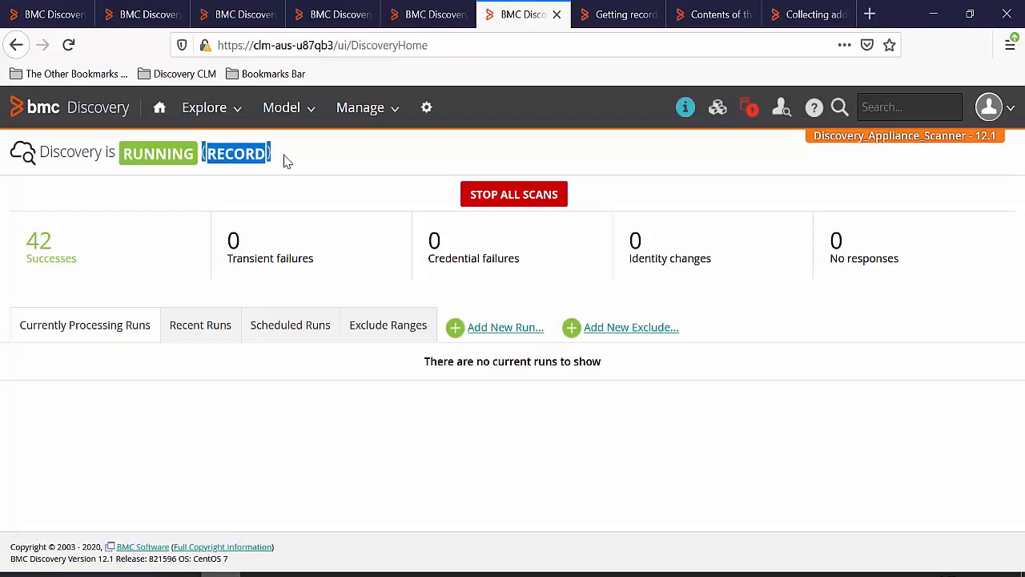
left_click(219, 158)
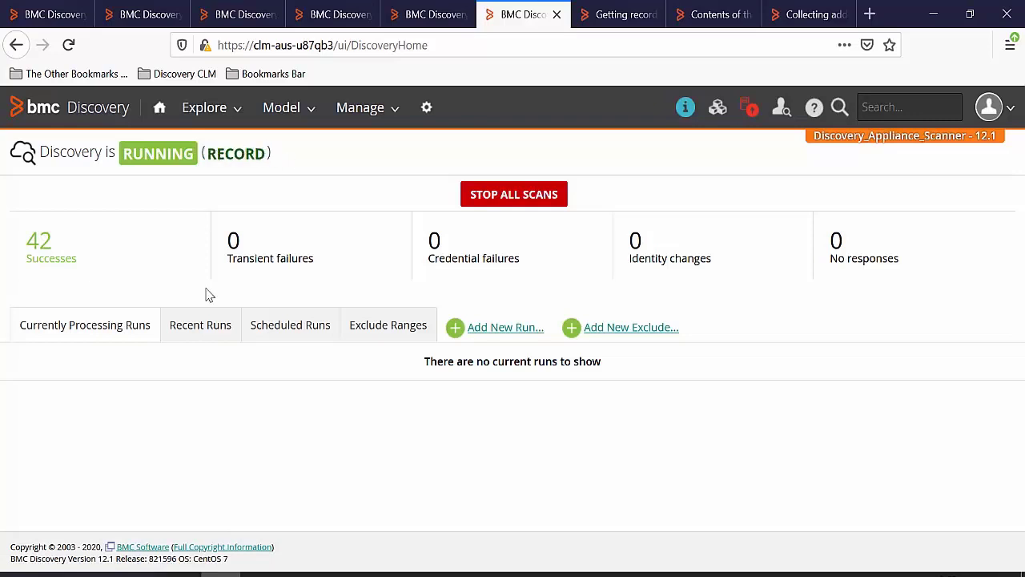
Start a new run with the three pasted IP addresses, scoped via This appliance
left_click(492, 328)
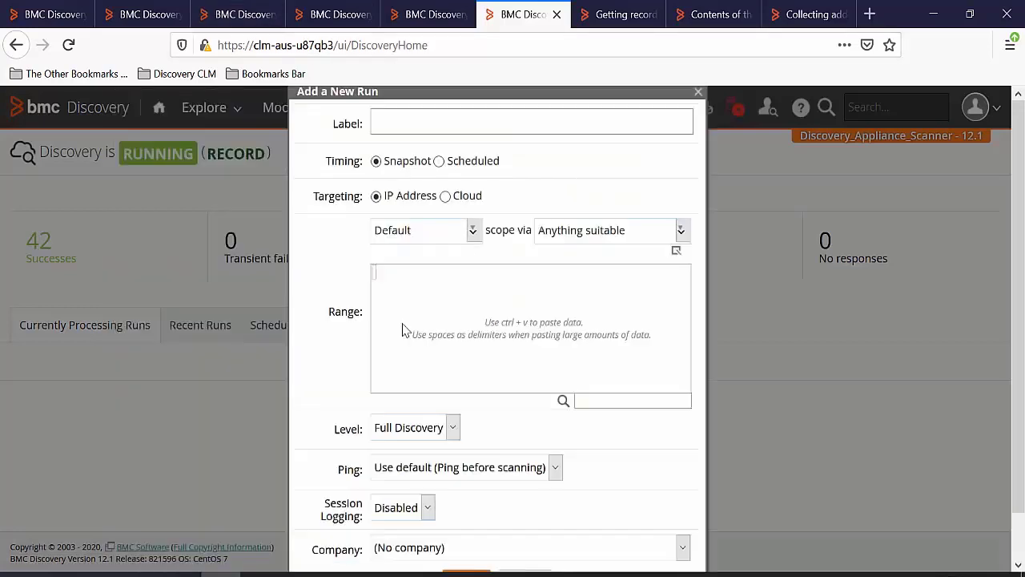
left_click(403, 330)
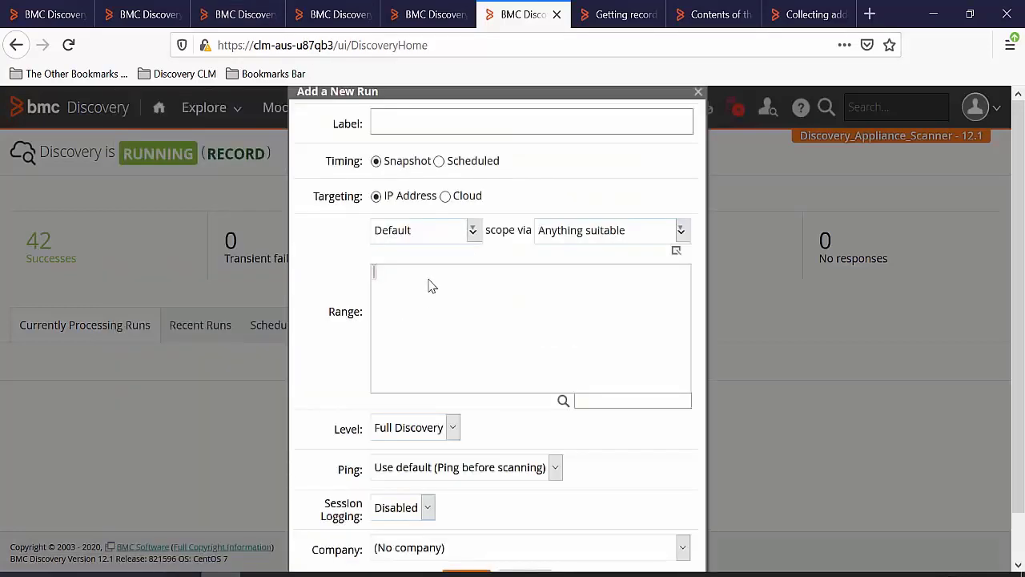
type("10.17.130.132 137.72.93.11 10.17.137.8")
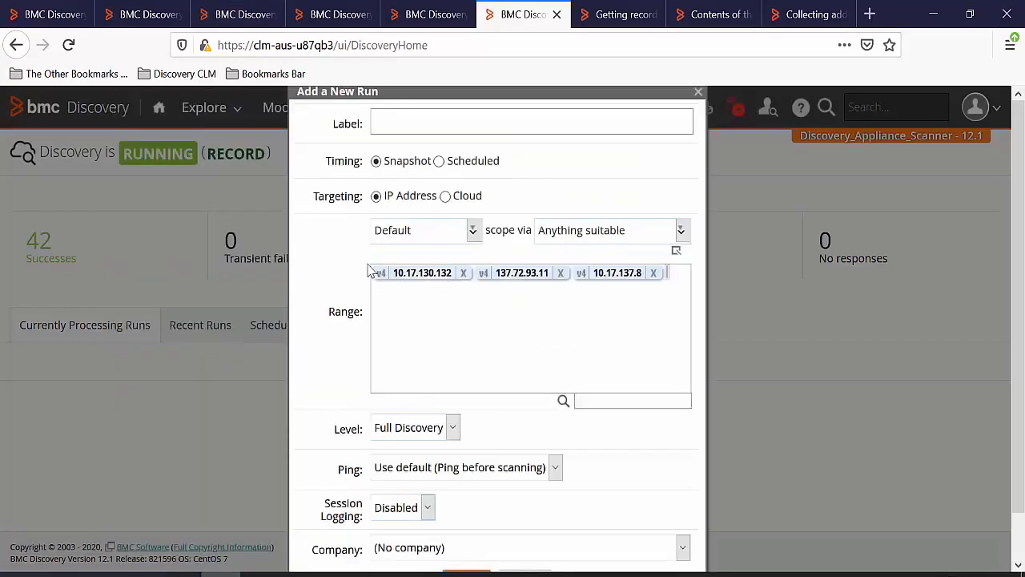
left_click(642, 233)
left_click(628, 320)
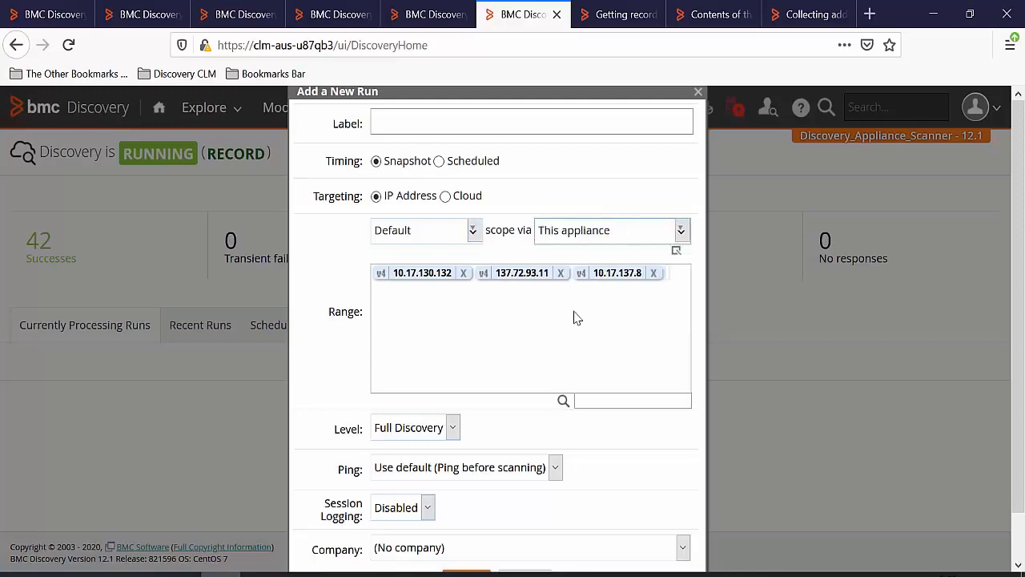
Label the run 'Clm Cluster Scan', keep Full Discovery, enable session logging and launch it
left_click(469, 121)
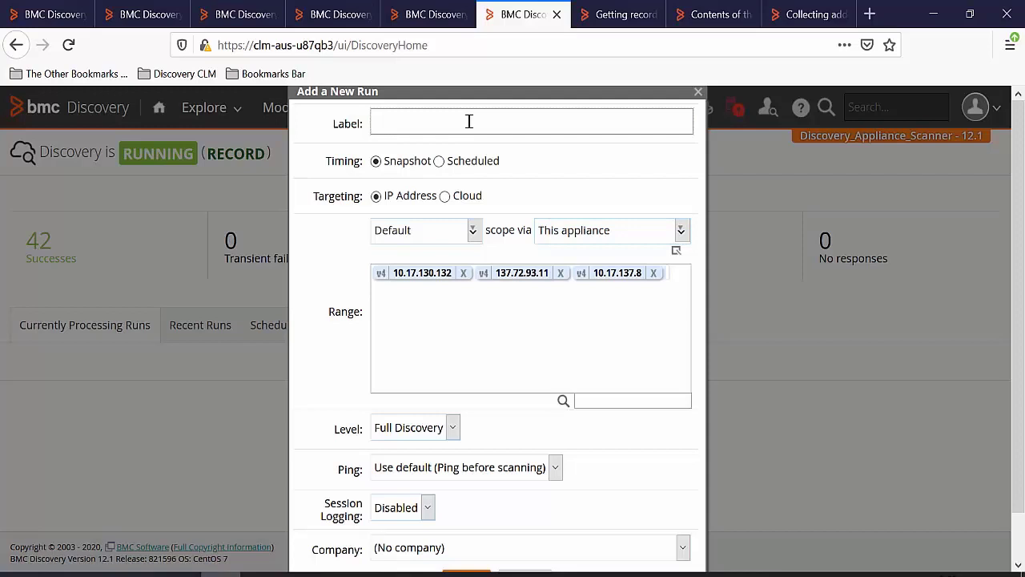
type("Clm Cluster Scan")
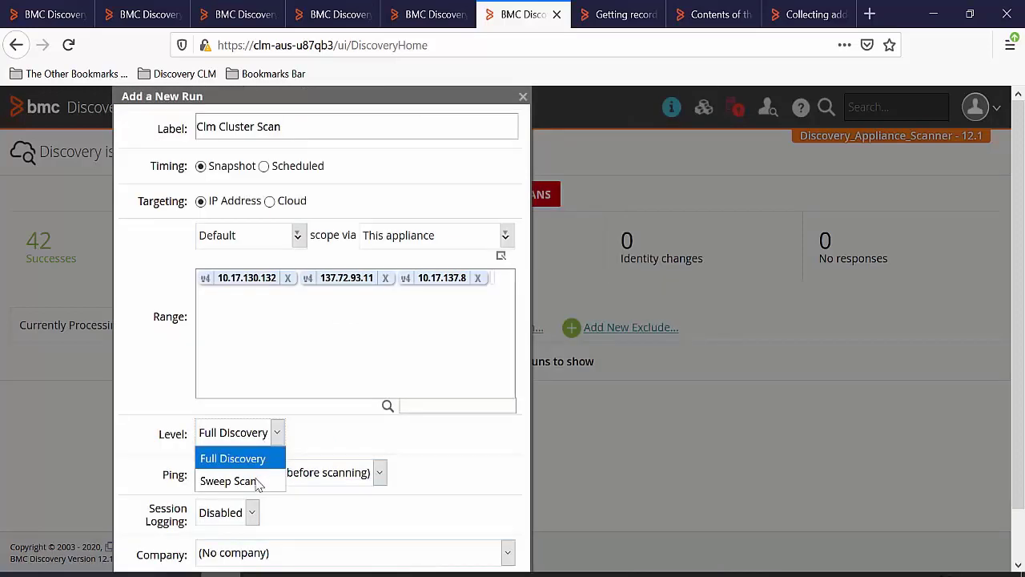
left_click(258, 461)
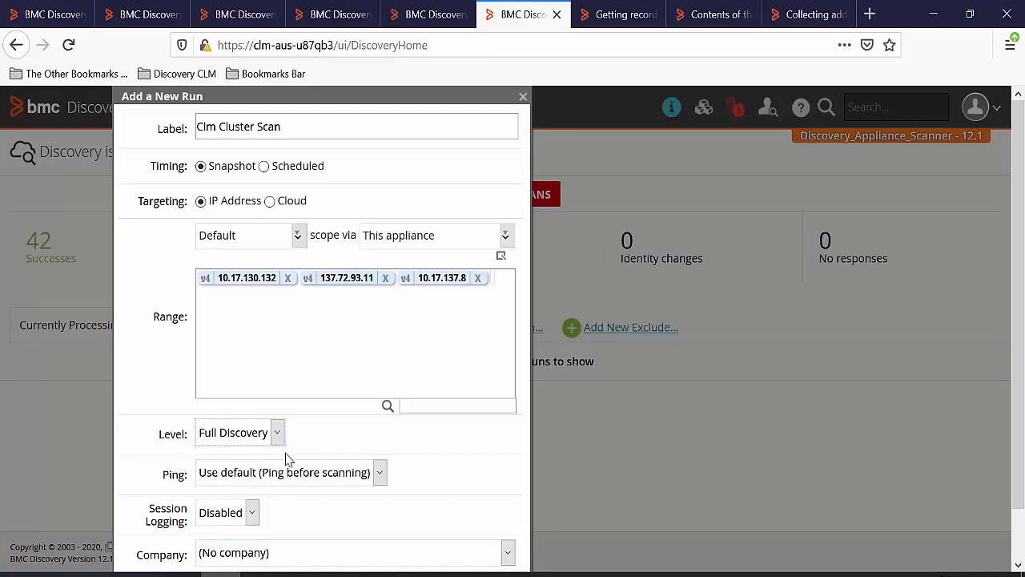
scroll(336, 455, "down", 1)
scroll(336, 454, "down", 1)
left_click(240, 461)
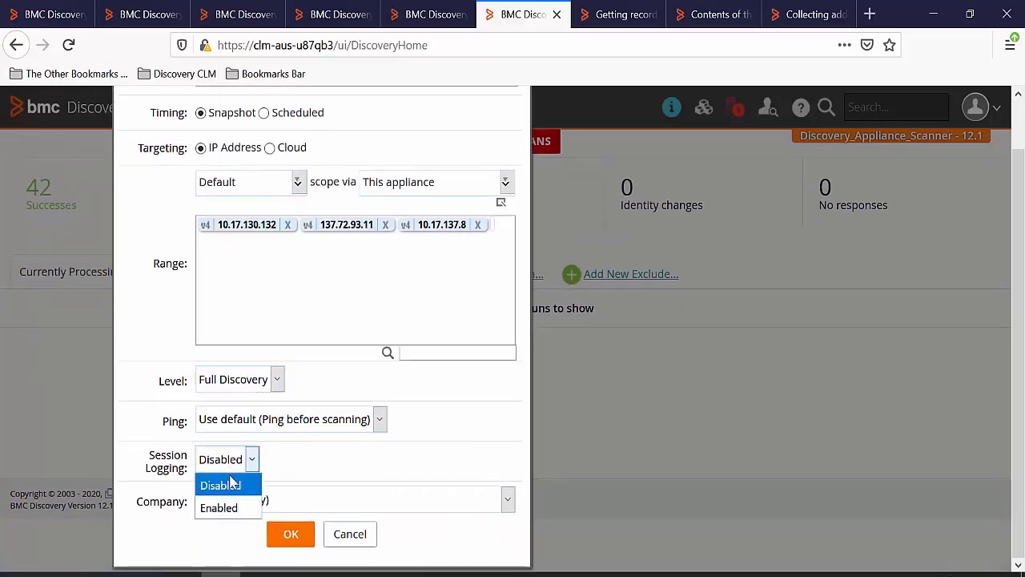
left_click(231, 508)
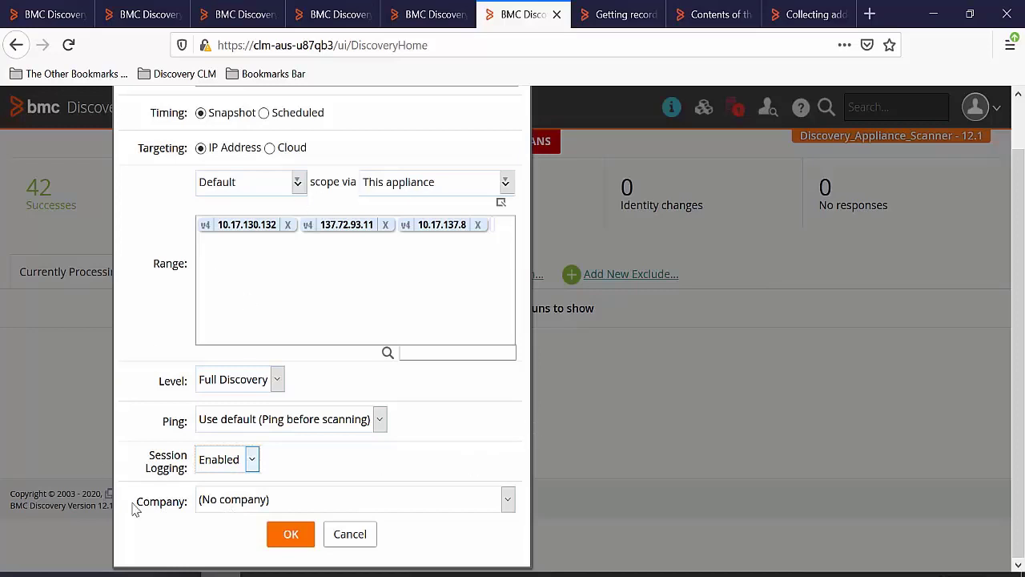
left_click(298, 535)
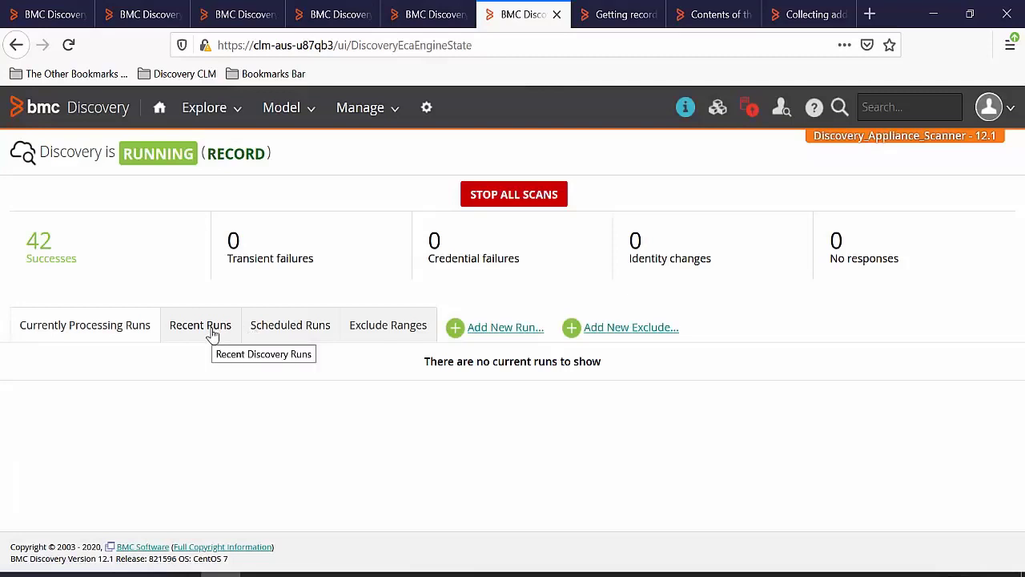
Review the Clm Cluster Scan run's 3 successes and explicit IP ranges, then open Administration
left_click(200, 324)
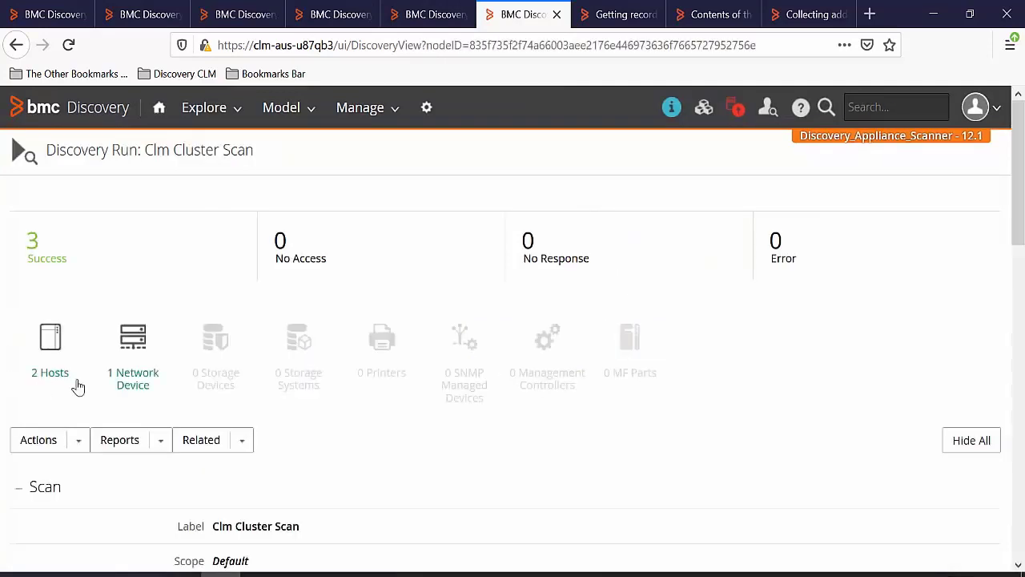
left_click_drag(76, 385, 201, 401)
left_click(258, 394)
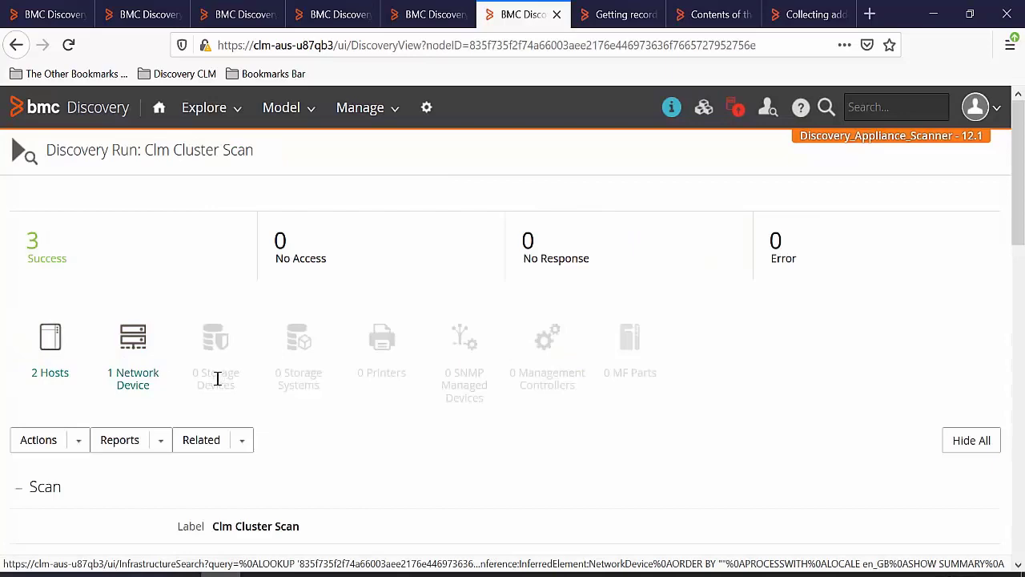
scroll(494, 382, "down", 5)
scroll(495, 382, "down", 4)
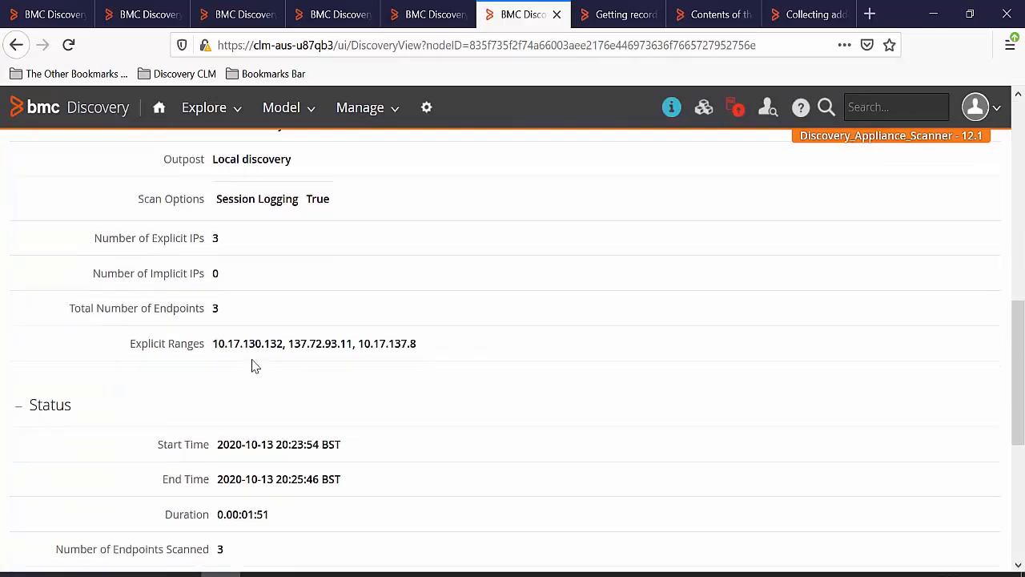
left_click_drag(215, 351, 439, 342)
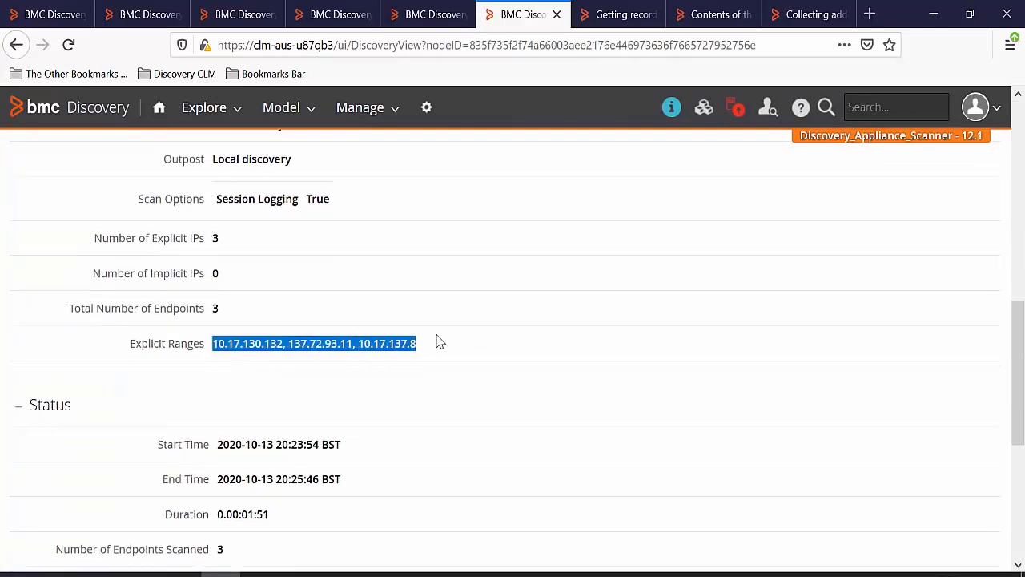
left_click(424, 108)
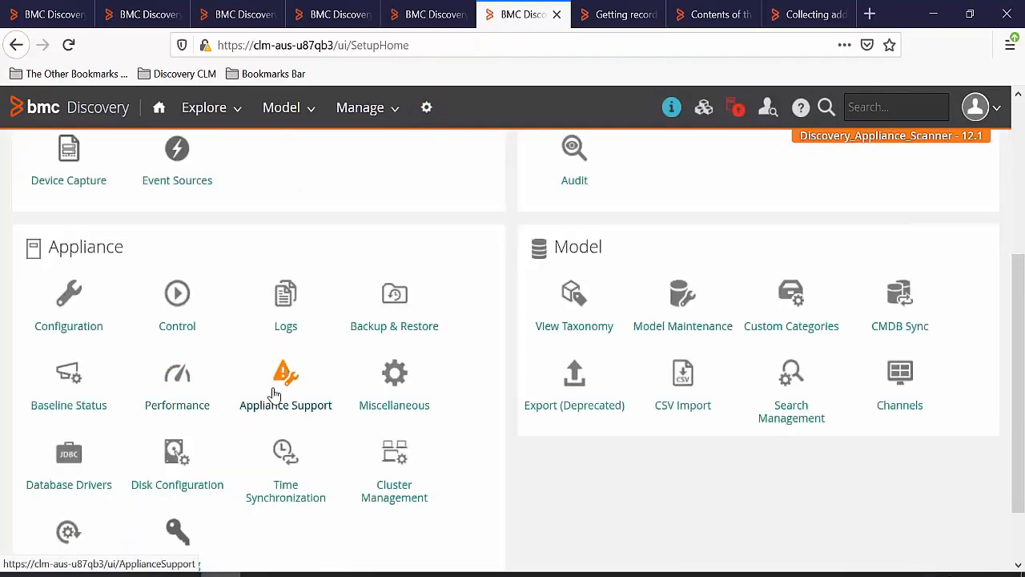
Begin a support gather named 'Clm Cluster Scan' with description 'QA'
left_click(273, 393)
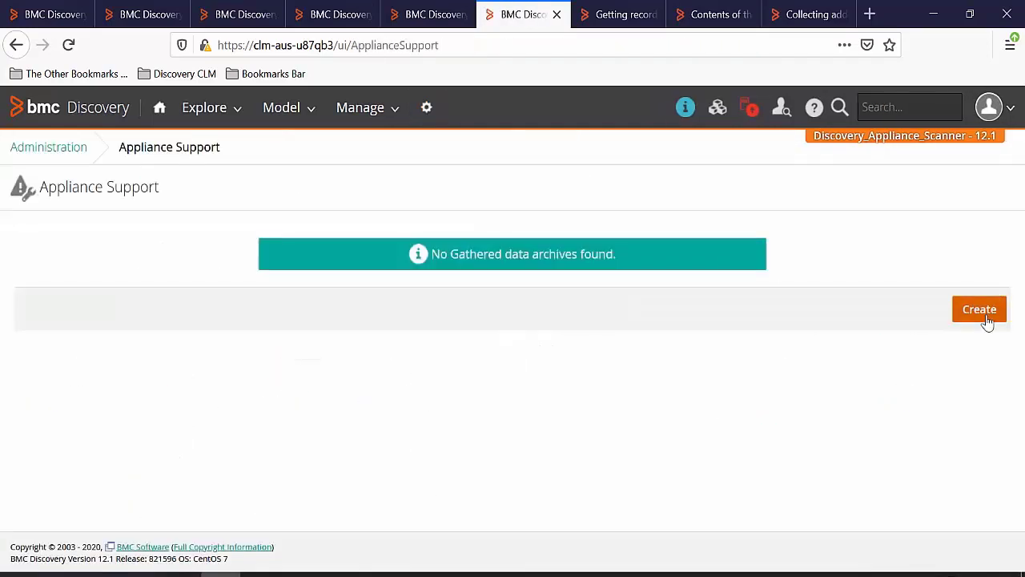
left_click(987, 321)
type("Clm")
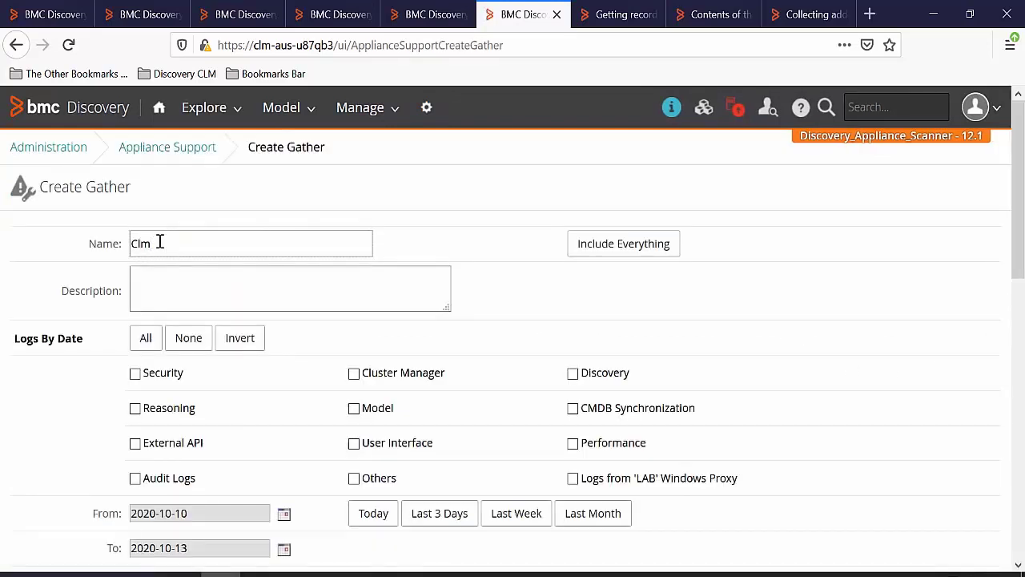
type(" C")
type("luster Scan")
key("Tab")
type("QA")
scroll(210, 359, "down", 1)
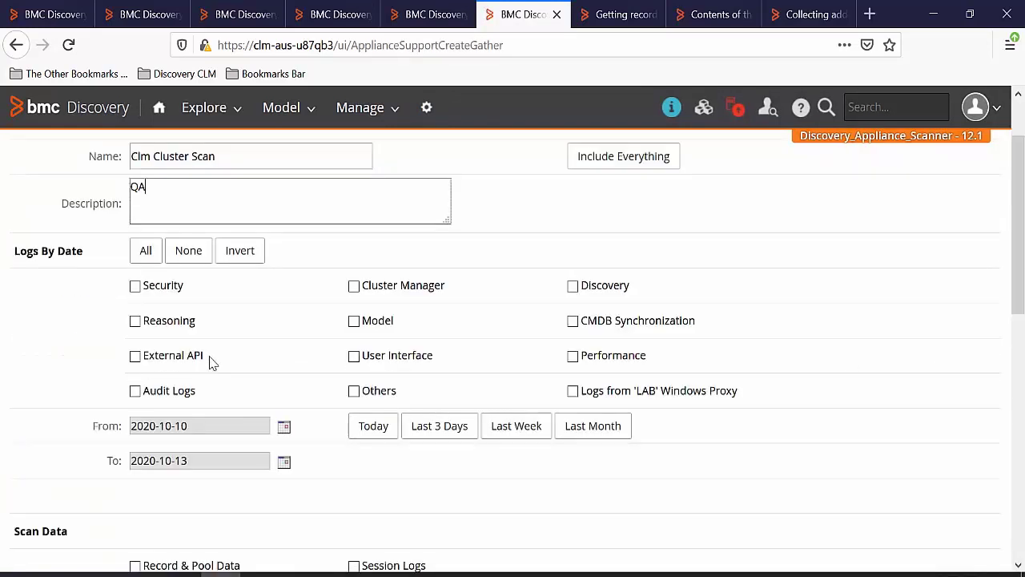
Include Reasoning and Discovery logs from today, record and pool data, session logs, and pasted IP ranges
left_click(181, 323)
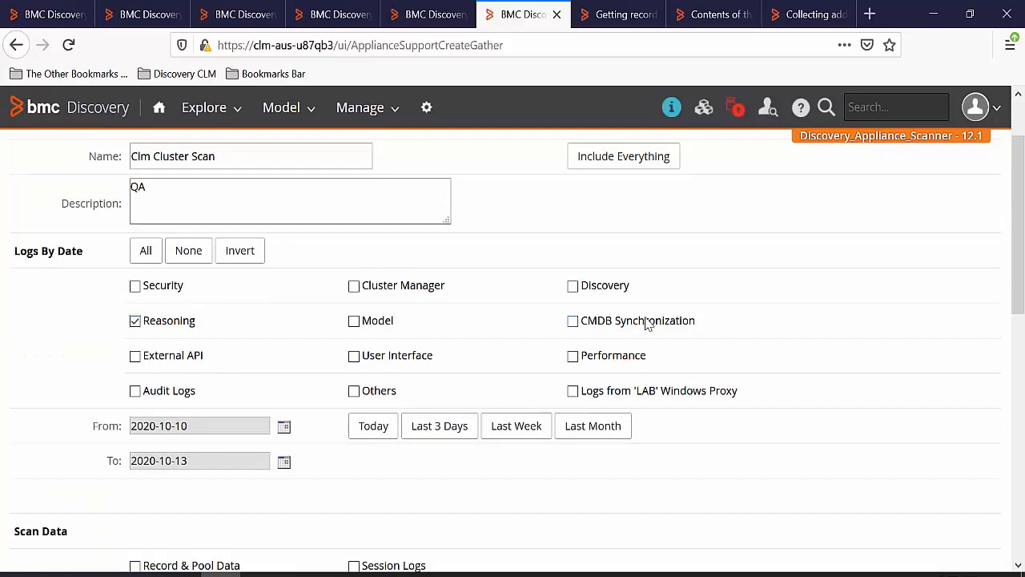
left_click(601, 291)
left_click(377, 435)
scroll(781, 471, "down", 3)
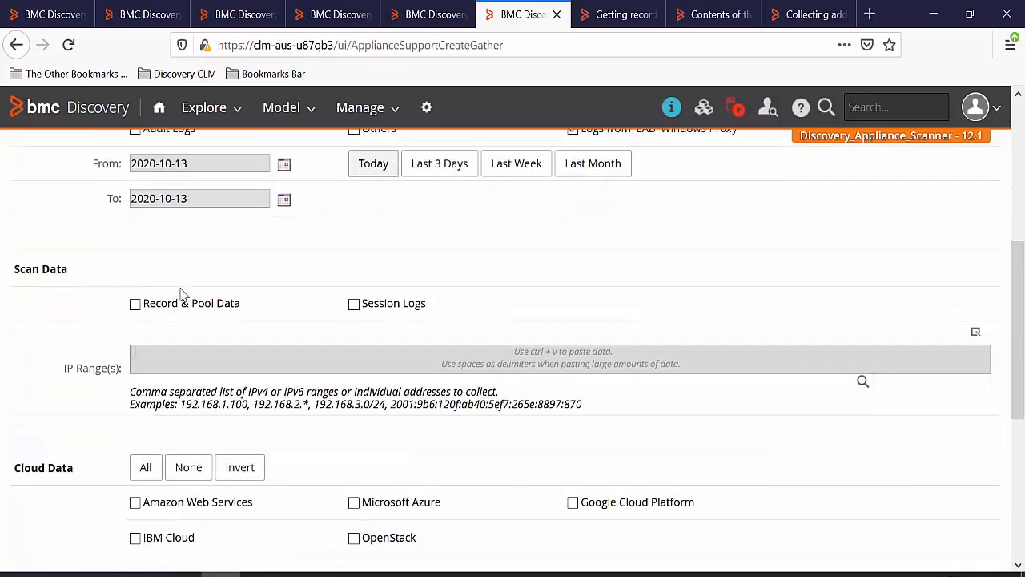
left_click(136, 305)
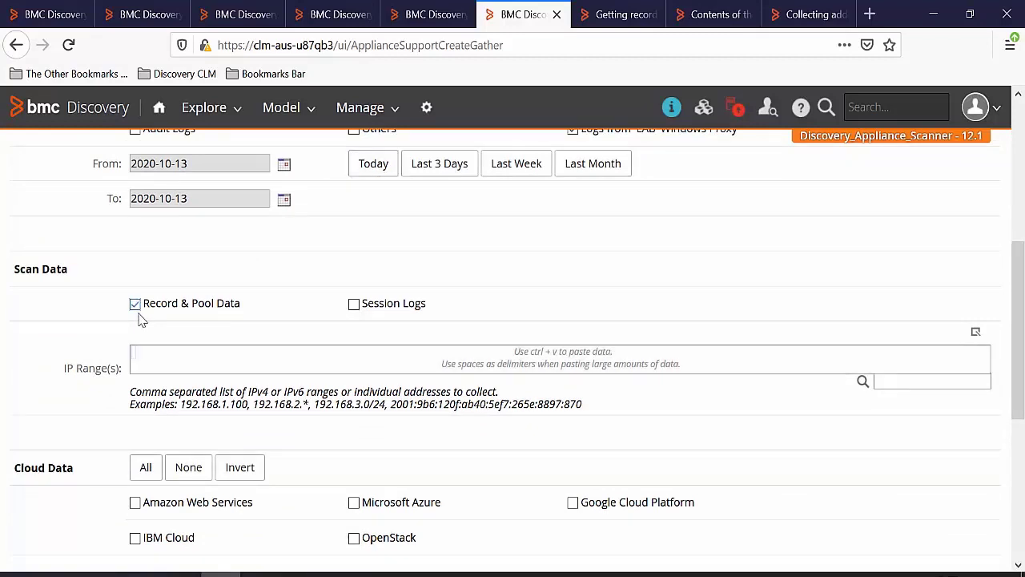
left_click(354, 305)
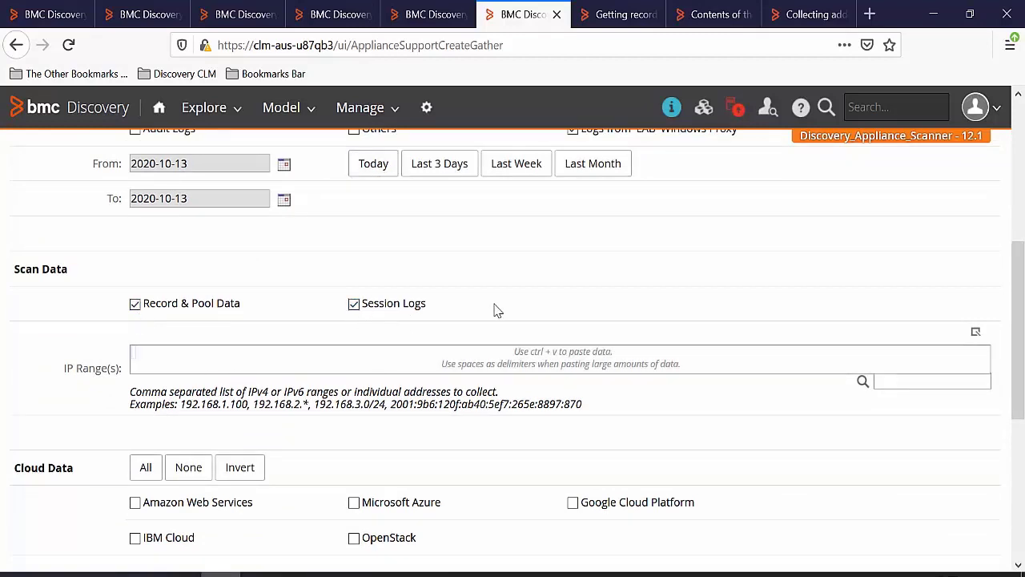
left_click(136, 362)
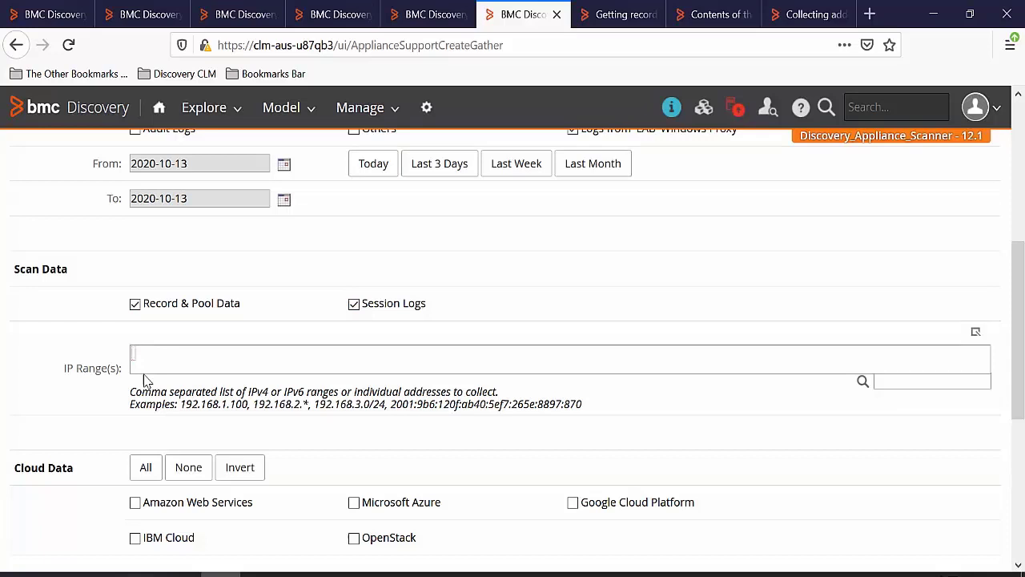
type("10.17.130.132, 137.72.95.11, 10.17.137.8")
scroll(759, 430, "down", 3)
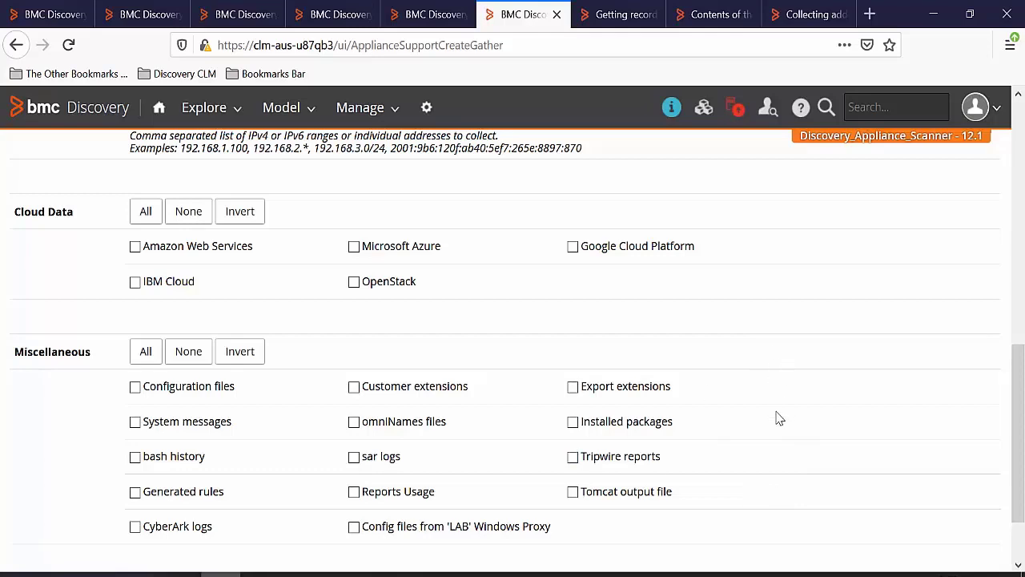
Check the 'Collecting additional data' documentation, then create the support gather
left_click(805, 14)
scroll(558, 380, "up", 3)
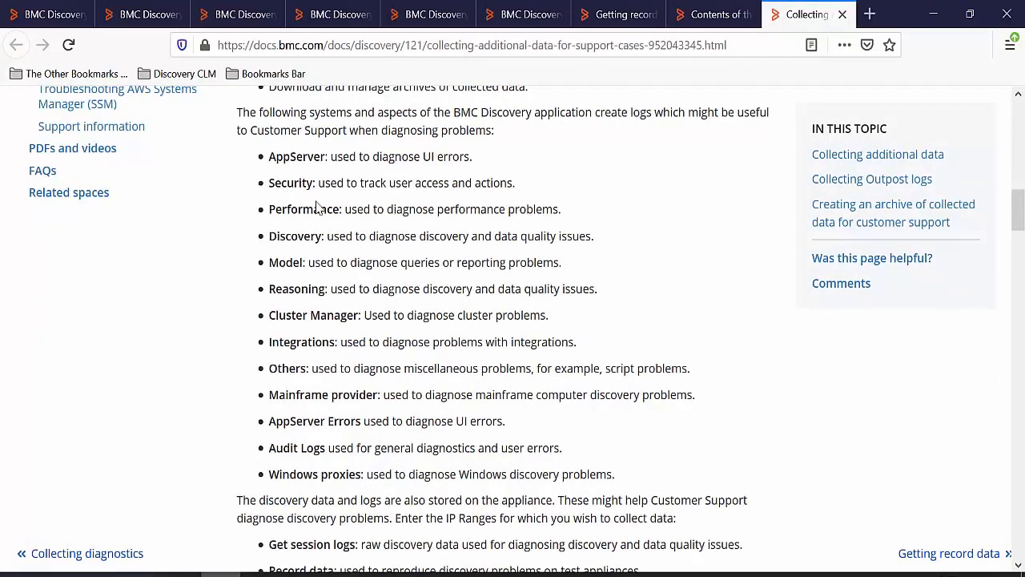
left_click_drag(339, 209, 632, 323)
scroll(632, 323, "down", 3)
left_click_drag(405, 245, 465, 273)
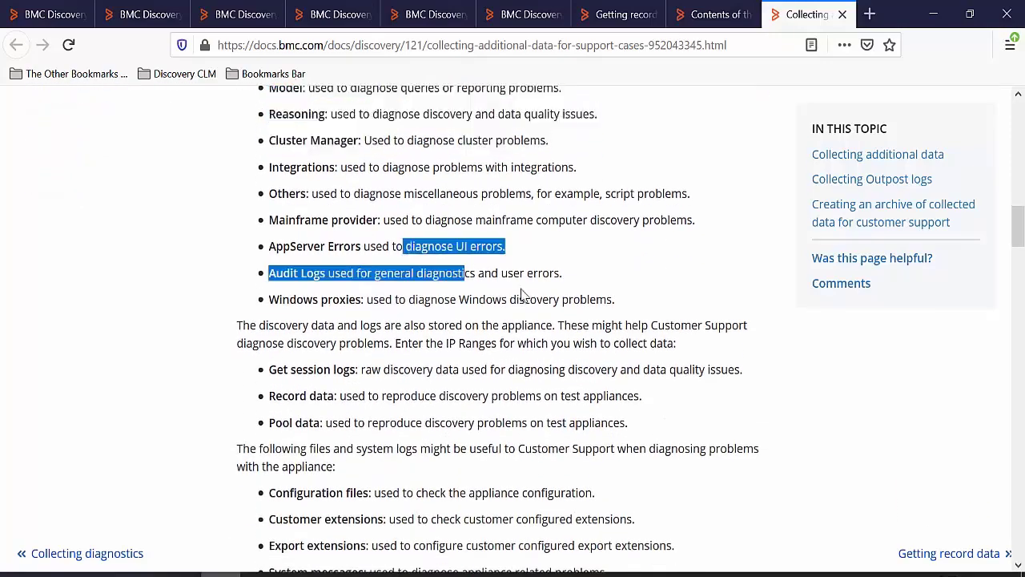
left_click_drag(522, 294, 749, 399)
left_click(828, 387)
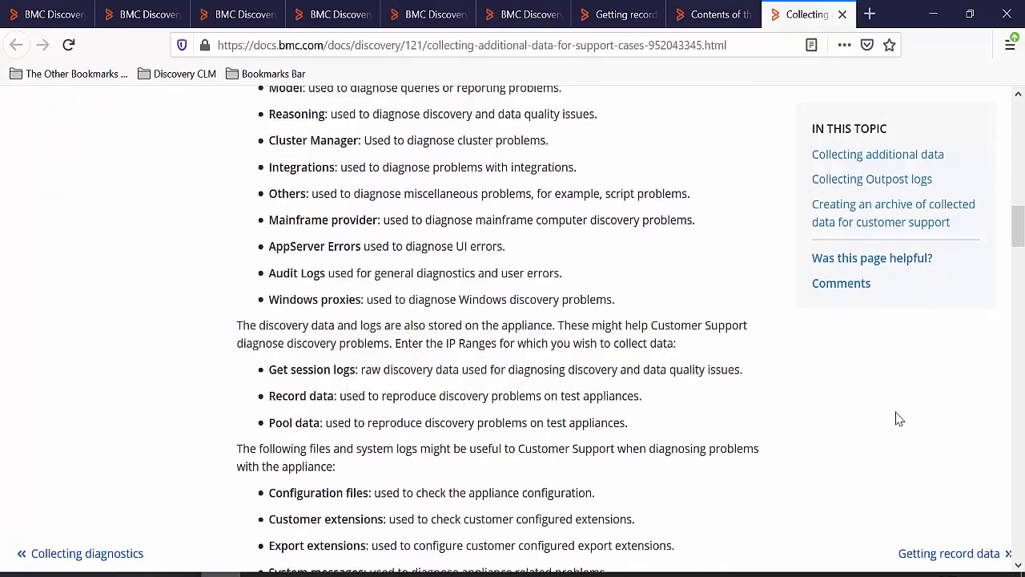
key("ctrl+shift+Tab")
key("ctrl+shift+Tab")
key("ctrl+shift+Tab")
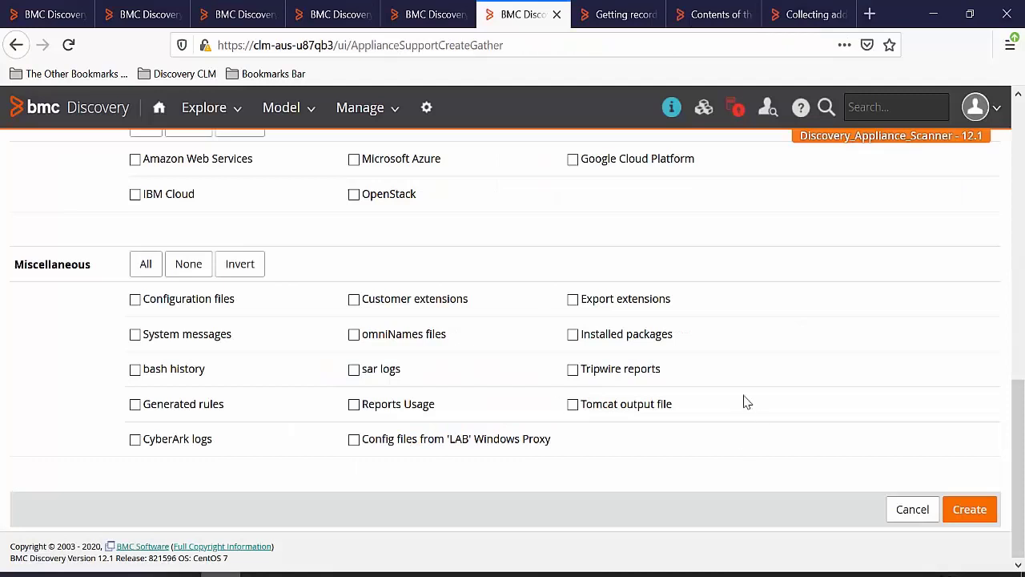
left_click(970, 517)
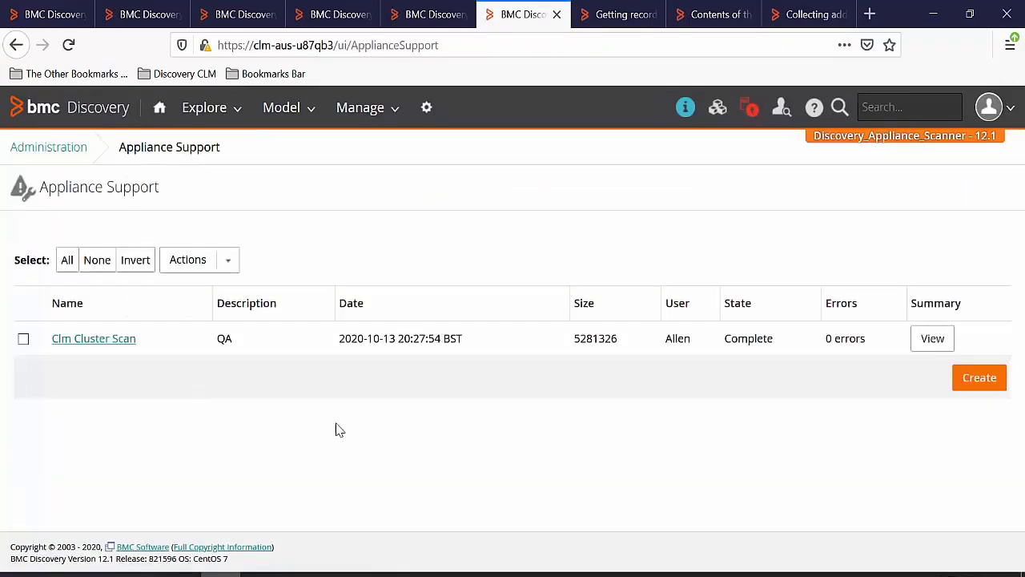
Download the Clm Cluster Scan gather archive and open usr\tideway\var in WinRAR
left_click(126, 338)
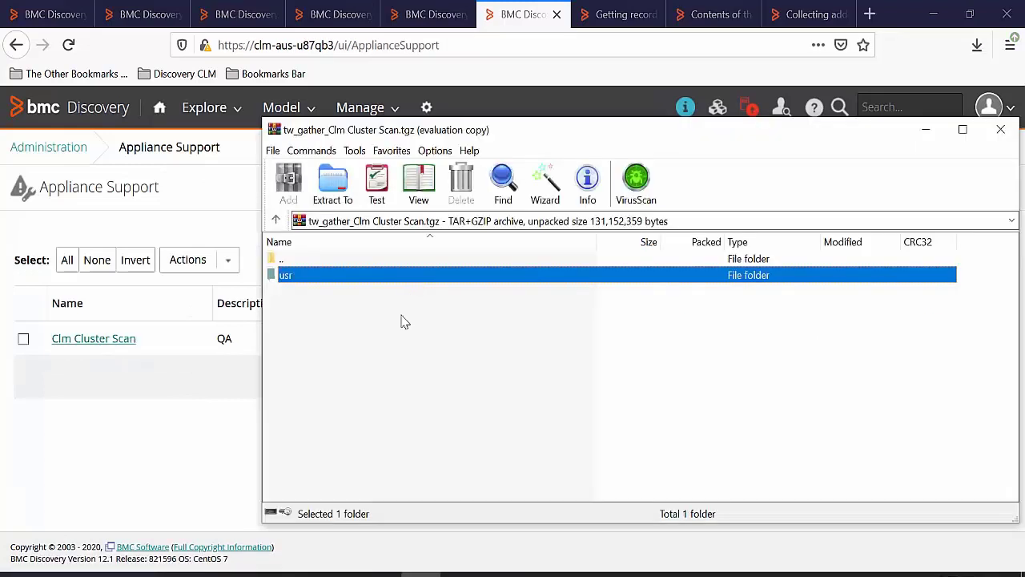
double_click(335, 277)
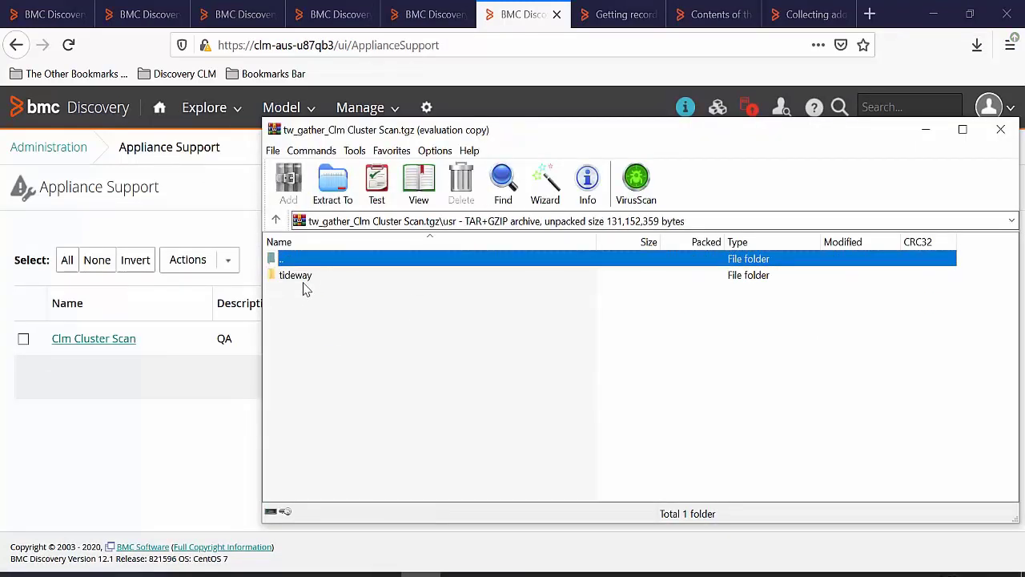
double_click(296, 275)
double_click(288, 291)
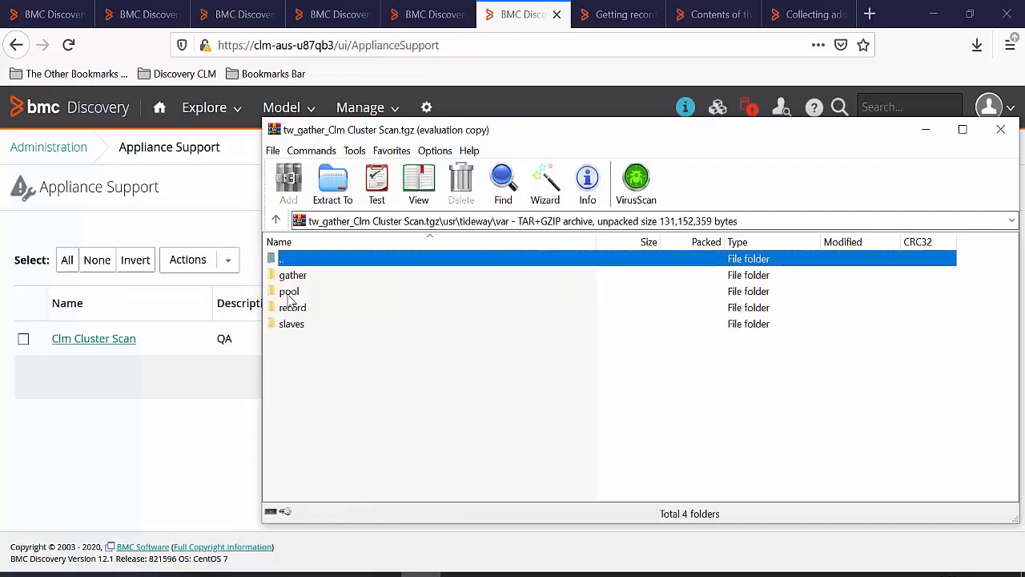
Look over the pool, record, slaves and gather folders inside var
left_click(290, 293)
left_click(292, 309)
left_click(292, 324)
left_click(294, 293)
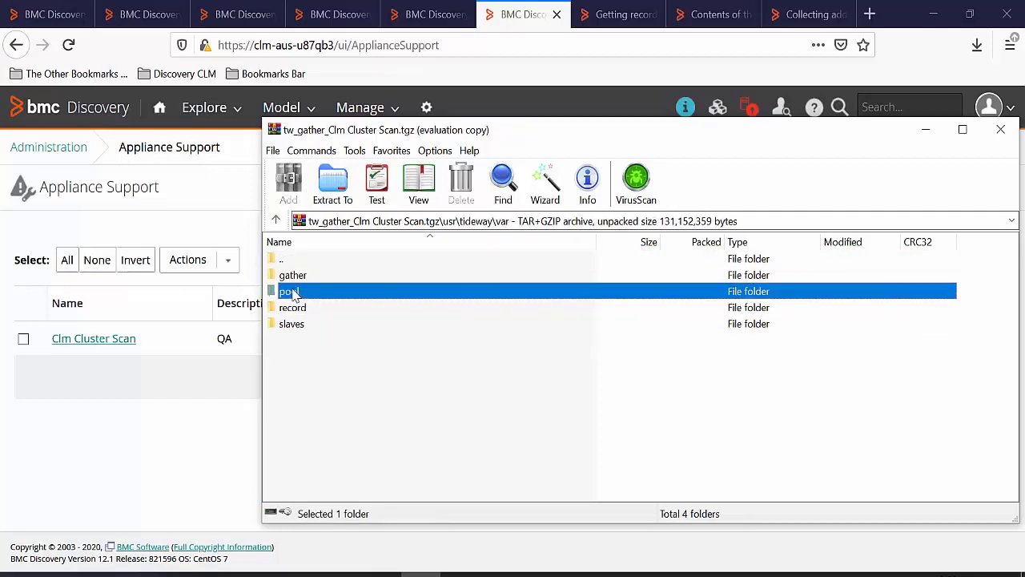
left_click(296, 277)
Go back up to tideway and open the log folder to browse its 23 log files
left_click(275, 220)
left_click(296, 277)
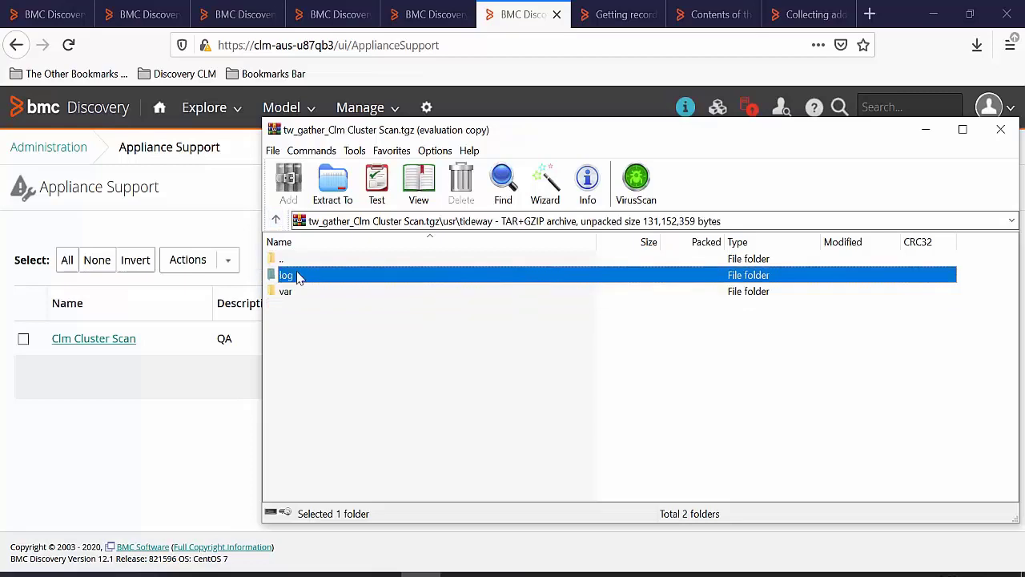
double_click(298, 276)
left_click(357, 306)
scroll(346, 364, "down", 3)
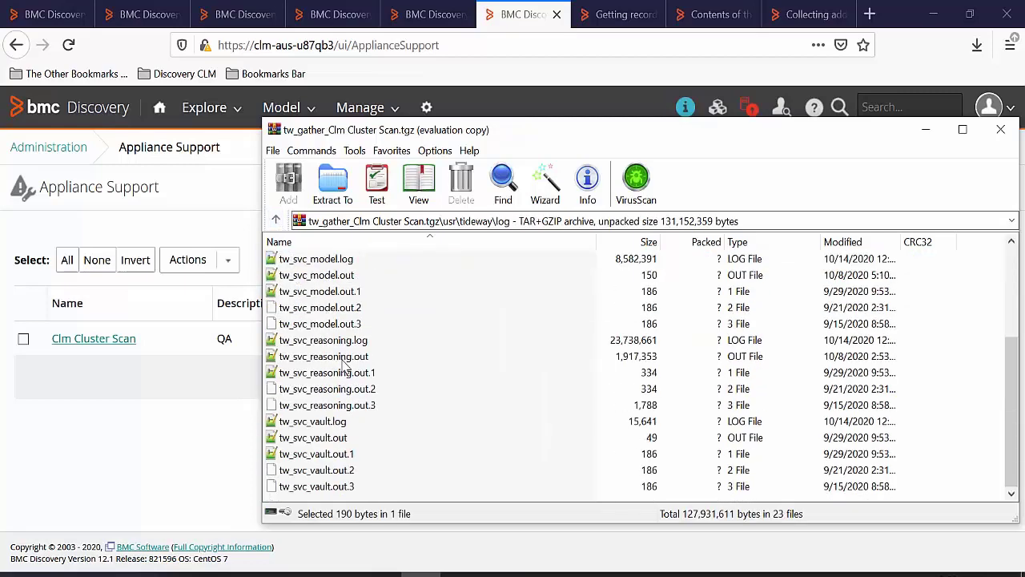
Close WinRAR and reset all Discovery logging levels to their Info defaults
left_click(522, 532)
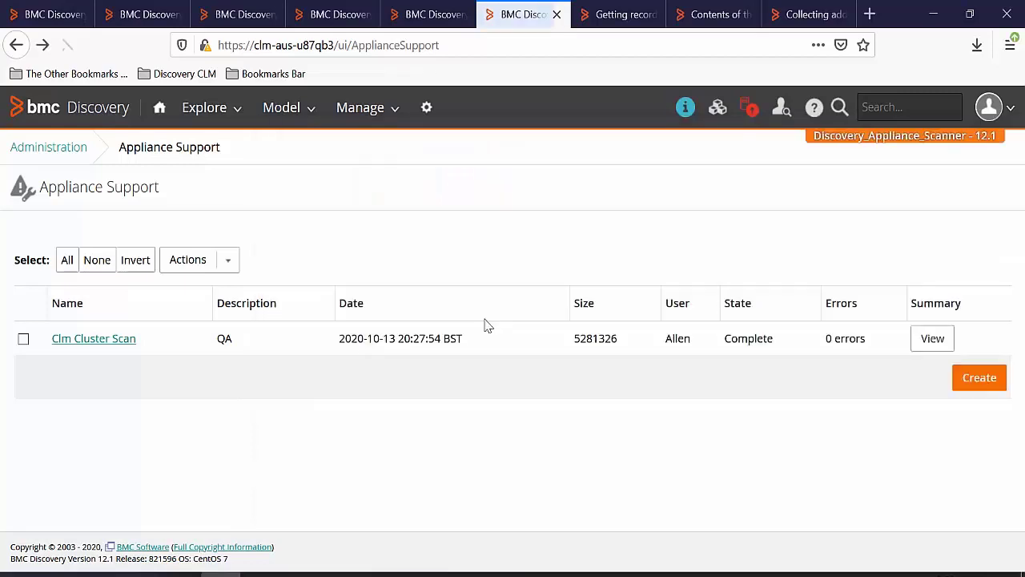
left_click(427, 108)
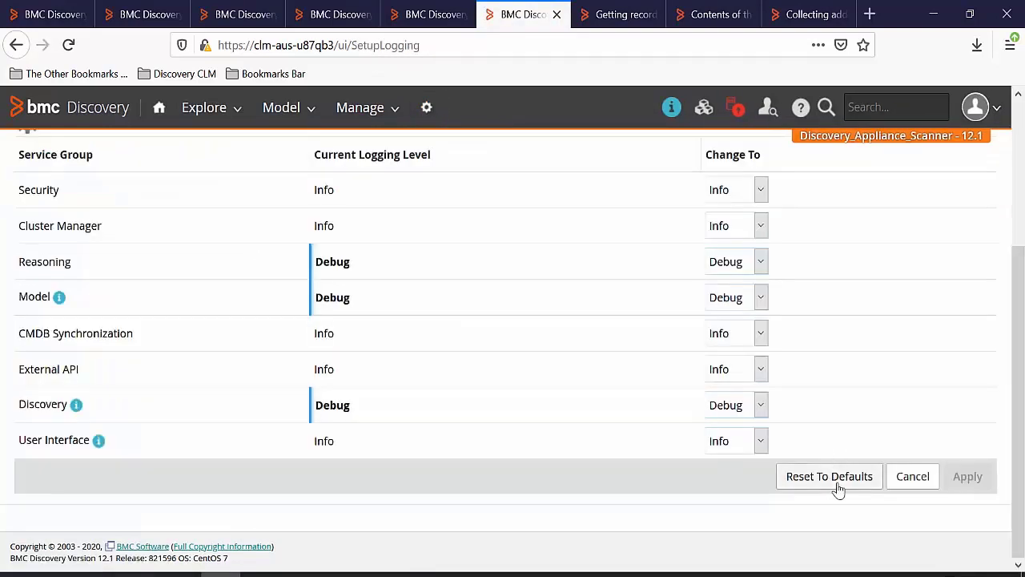
left_click(833, 477)
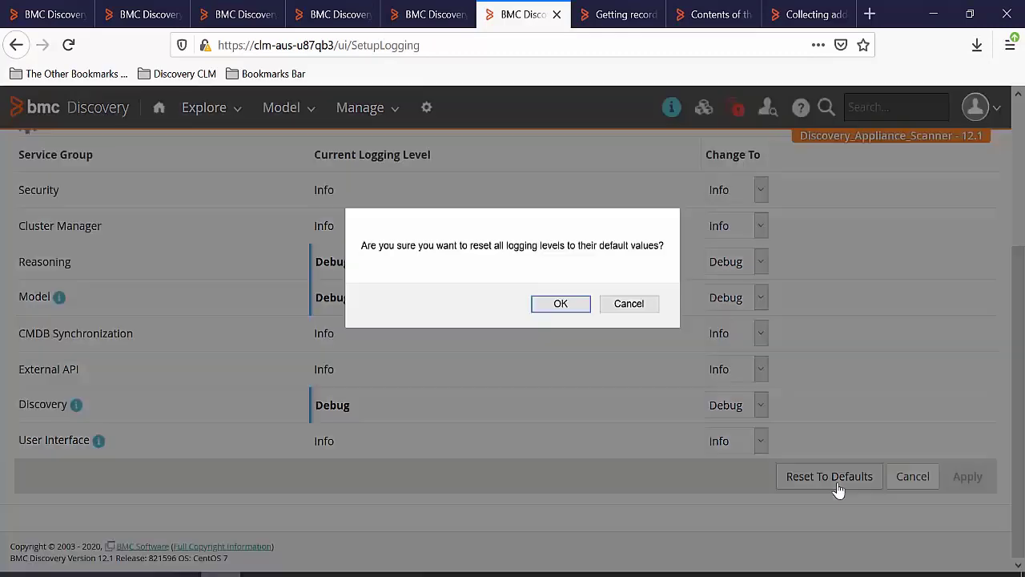
left_click(571, 309)
Set the LAB Windows proxy to Info log level with recording mode Off and apply
left_click(389, 107)
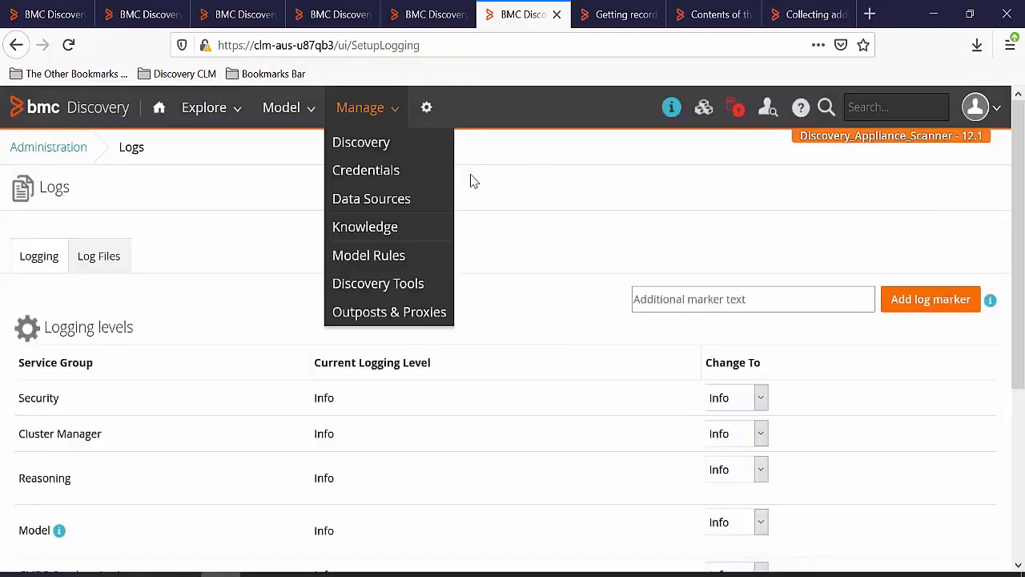
left_click(427, 314)
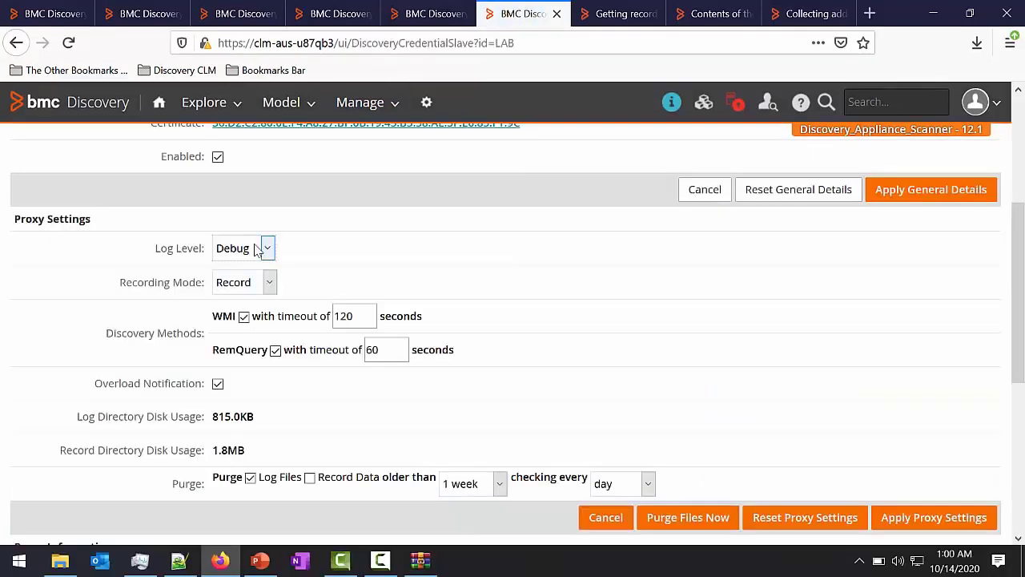
left_click(256, 249)
left_click(253, 292)
left_click(266, 280)
left_click(240, 307)
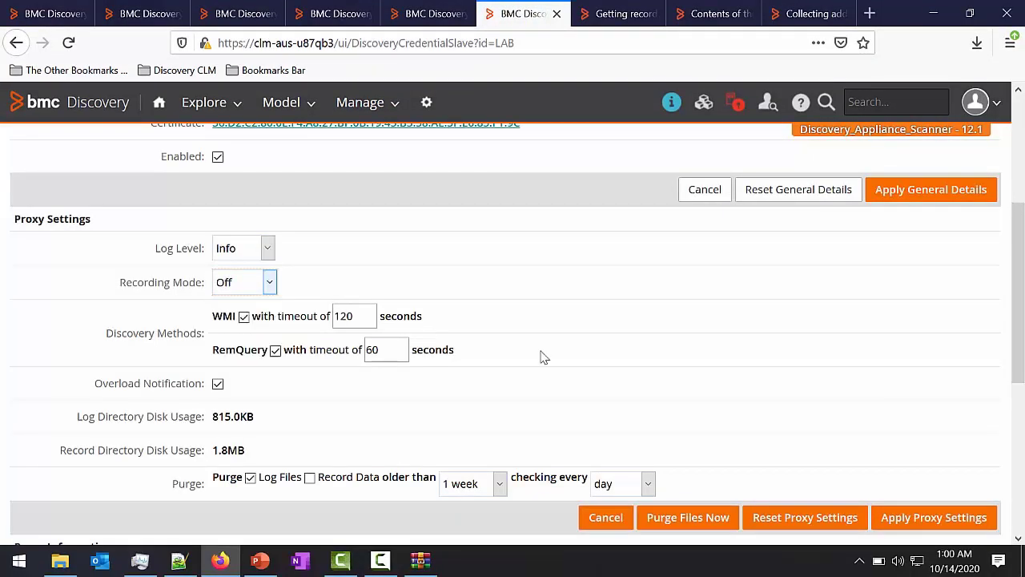
left_click(978, 525)
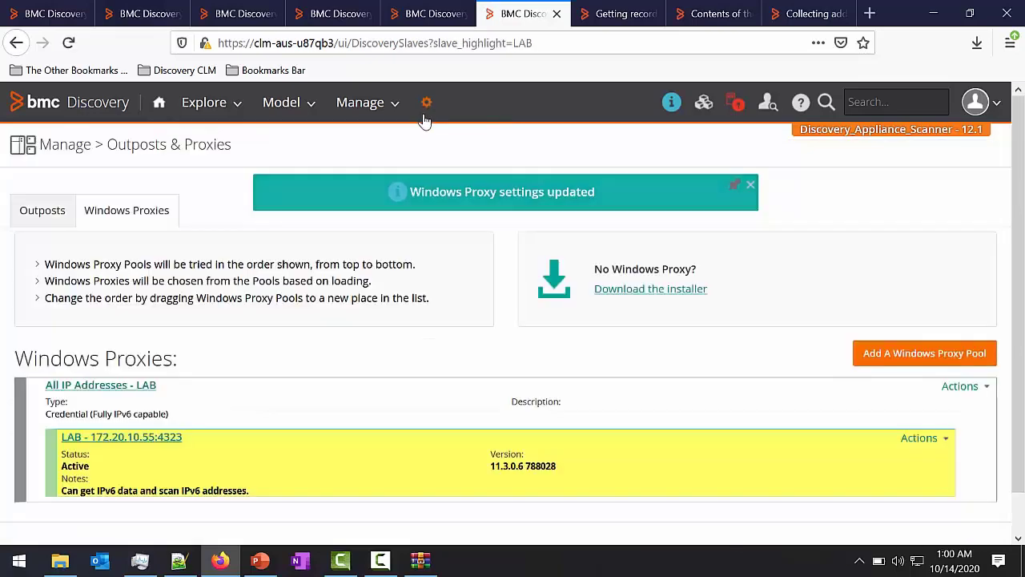
Select Off in the Recording mode dropdown on the Discovery Configuration page, replacing Record
left_click(428, 113)
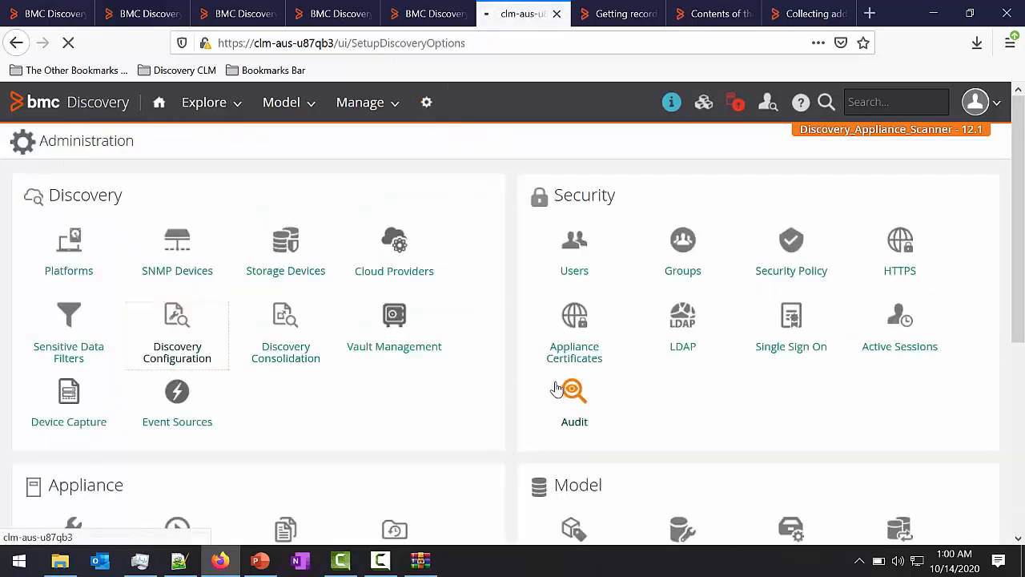
left_click_drag(1015, 185, 1014, 531)
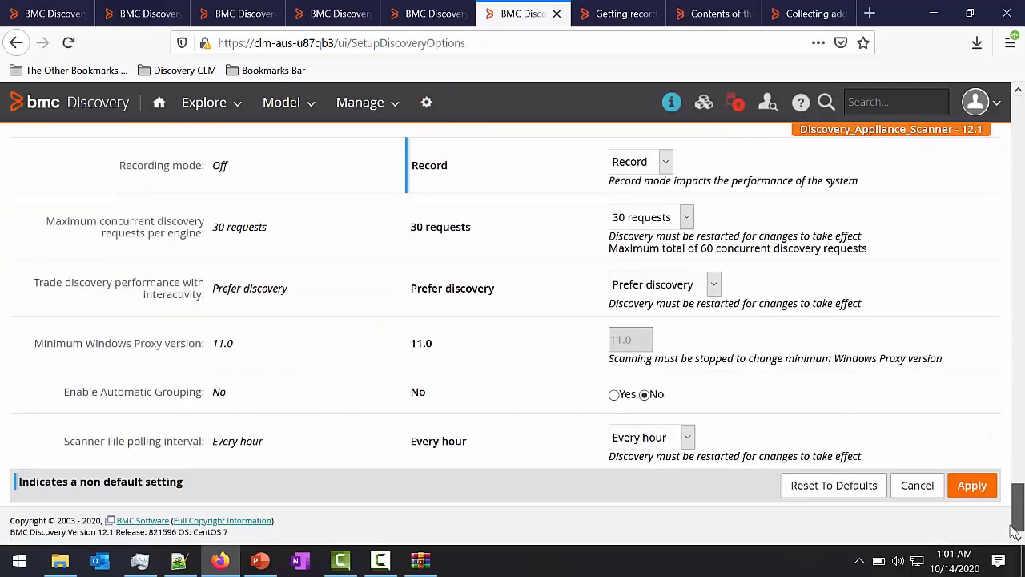
left_click(638, 162)
left_click(624, 185)
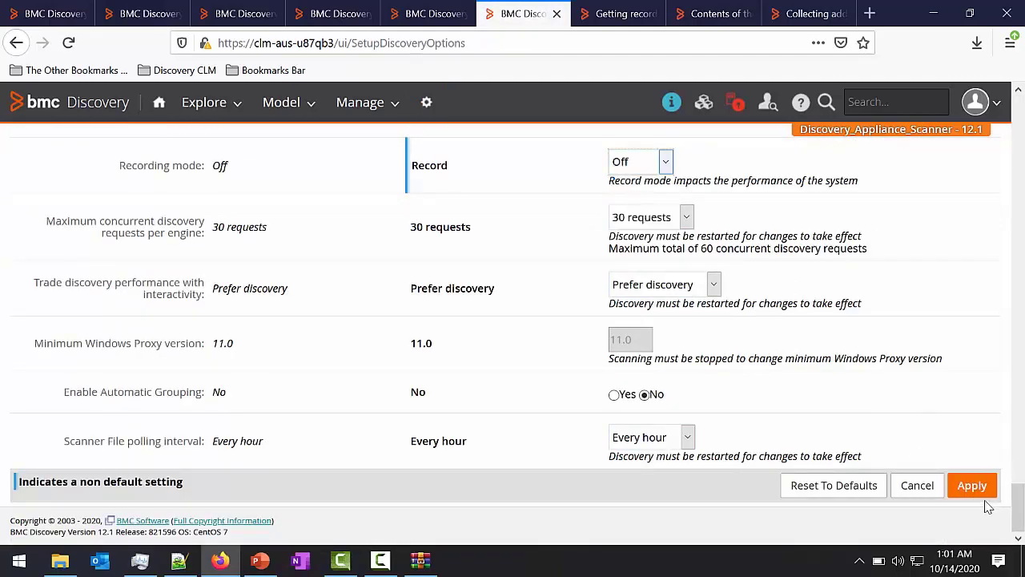